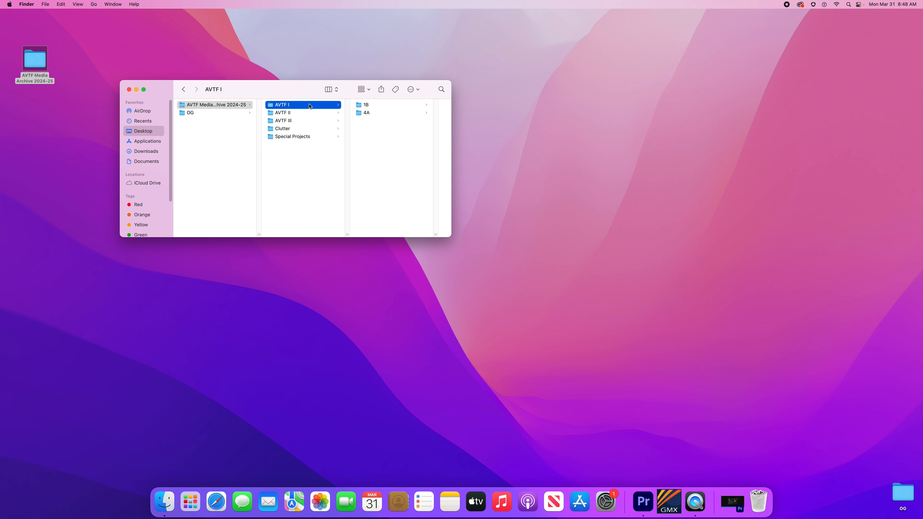
Step: Navigate through 1B, the teacher's folder and Stop Motion into the Content folder
{"action": "left_click", "coordinate": [365, 105]}
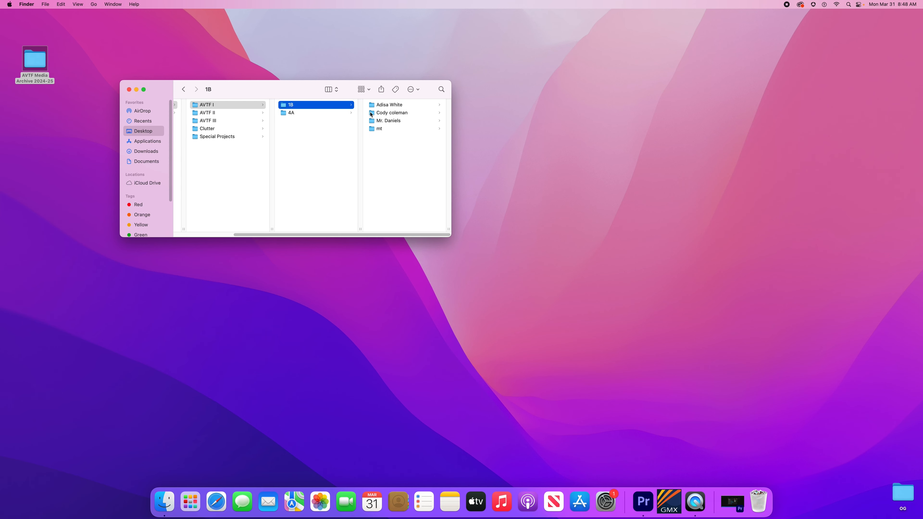
{"action": "left_click", "coordinate": [389, 120]}
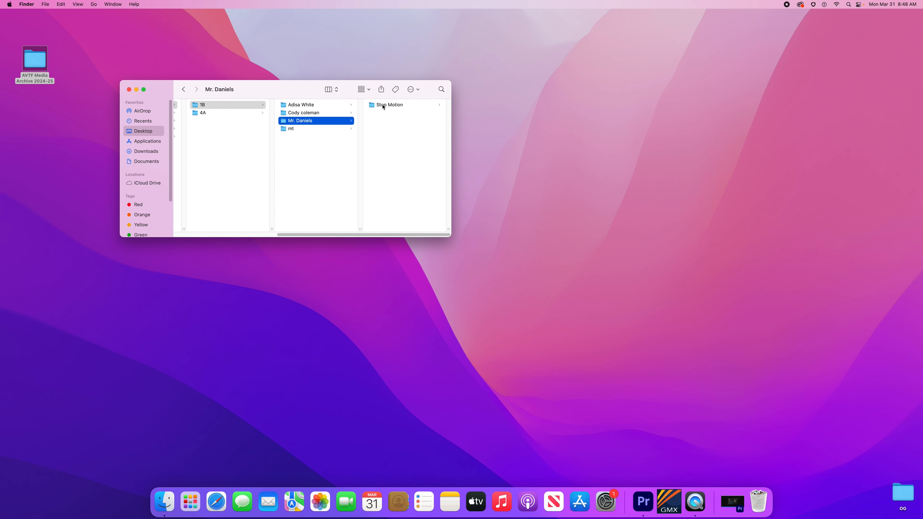
{"action": "left_click", "coordinate": [383, 107]}
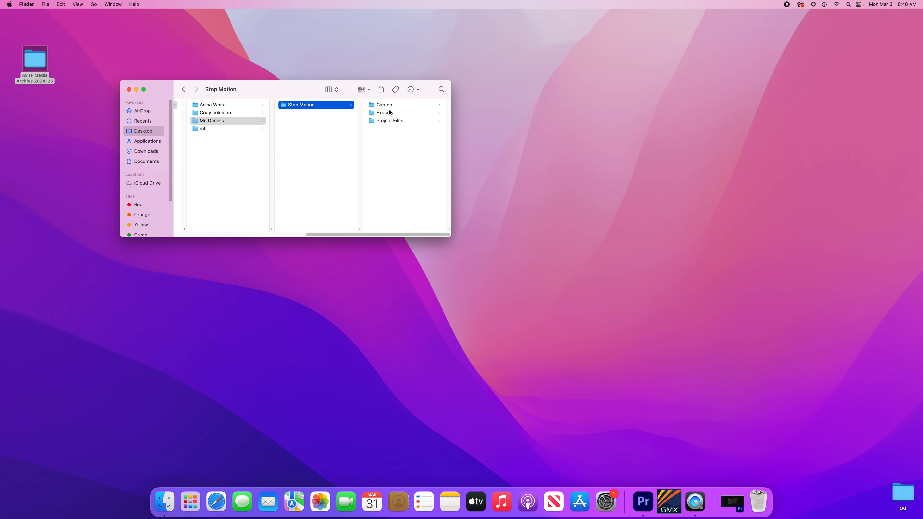
{"action": "left_click", "coordinate": [387, 106]}
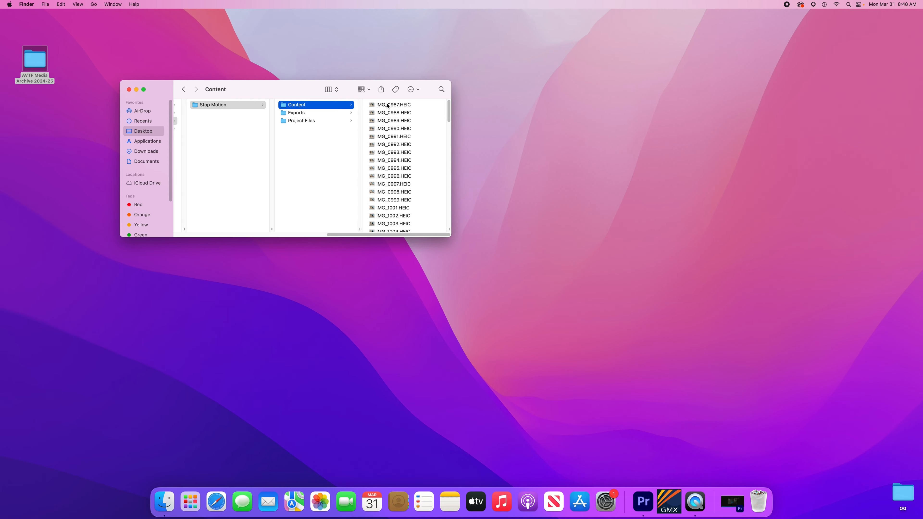
Step: Quick Look the IMG_0996.HEIC photo, then check the empty Exports and Project Files folders
{"action": "left_click", "coordinate": [401, 175]}
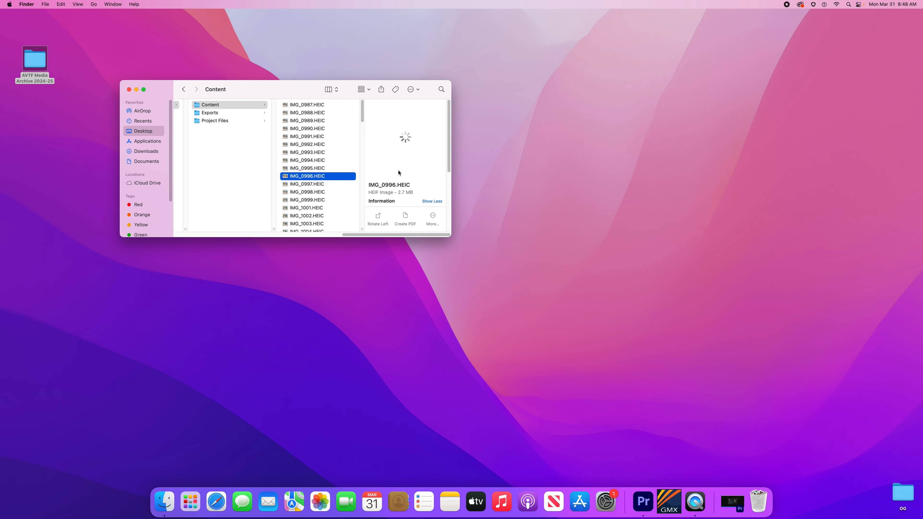
{"action": "key", "text": "space"}
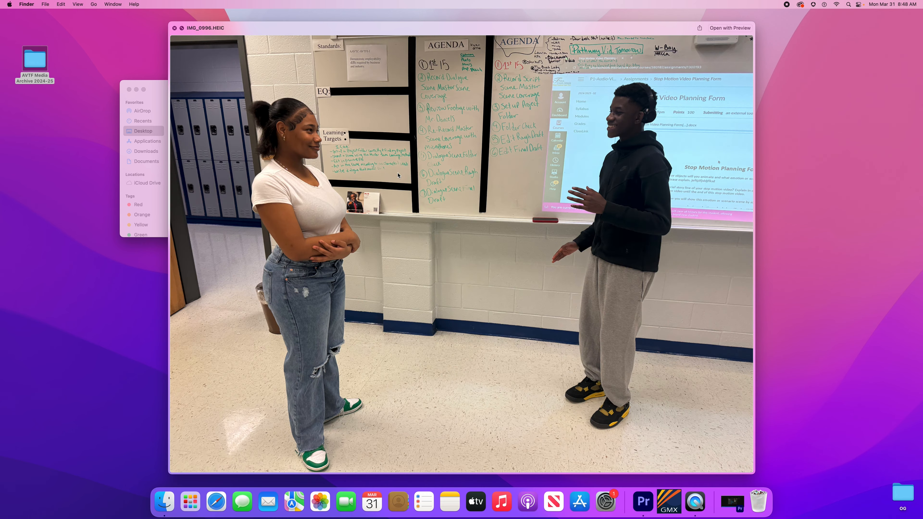
{"action": "key", "text": "space"}
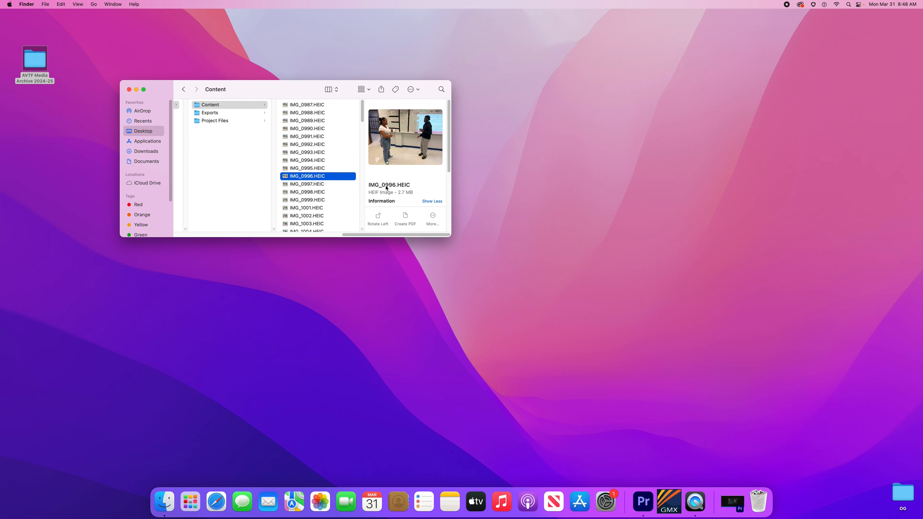
{"action": "left_click", "coordinate": [212, 113]}
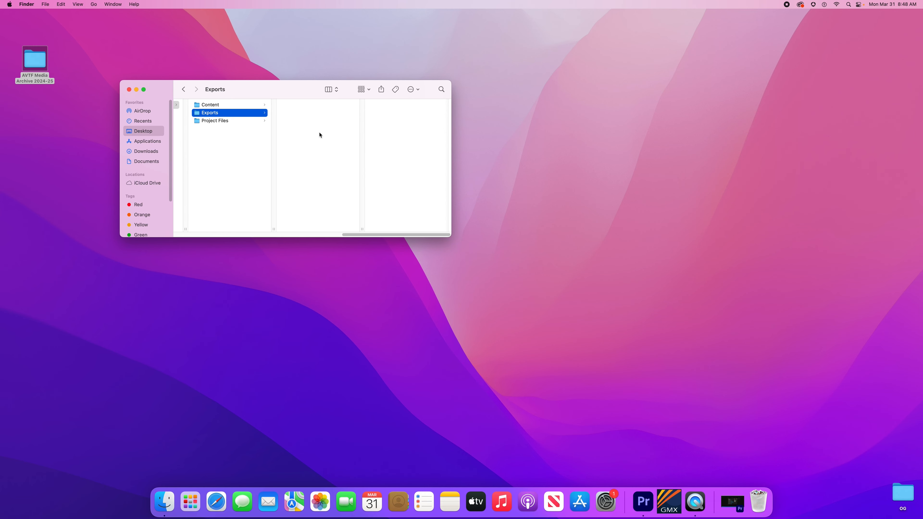
{"action": "left_click", "coordinate": [239, 122]}
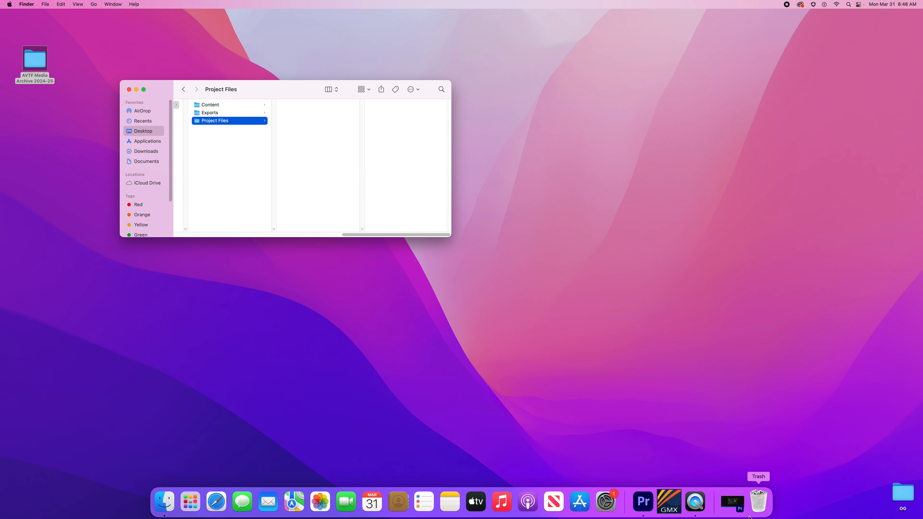
Step: Restore the minimized Premiere Pro window and dismiss the What's New announcement
{"action": "left_click", "coordinate": [644, 503]}
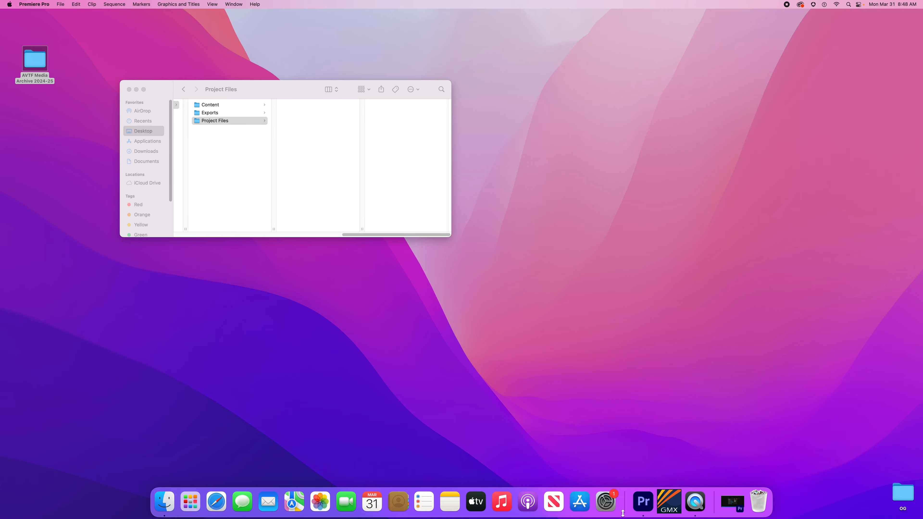
{"action": "left_click", "coordinate": [734, 504]}
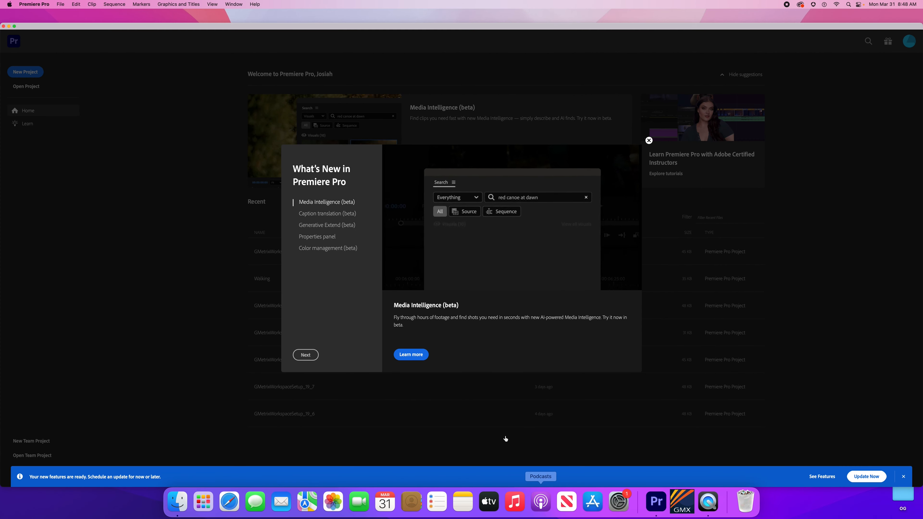
{"action": "left_click", "coordinate": [650, 141]}
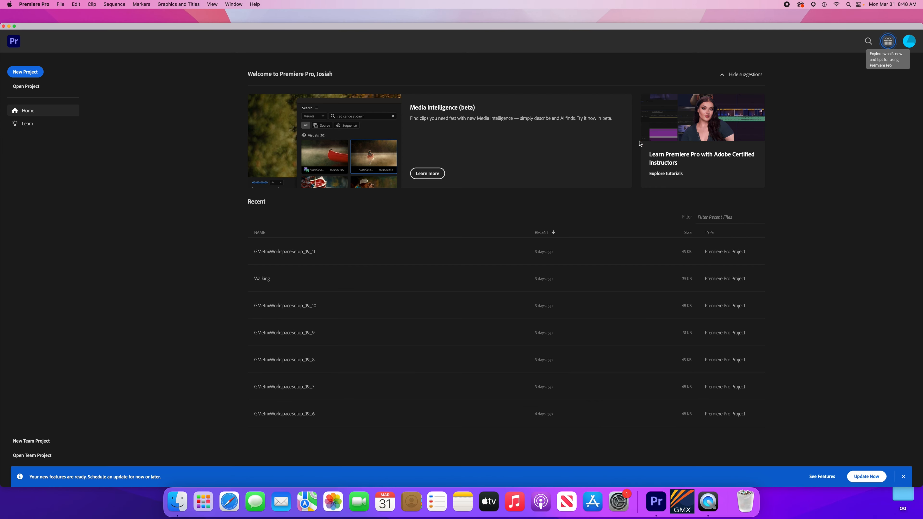
Step: Start a new project and choose a custom project location
{"action": "left_click", "coordinate": [21, 72]}
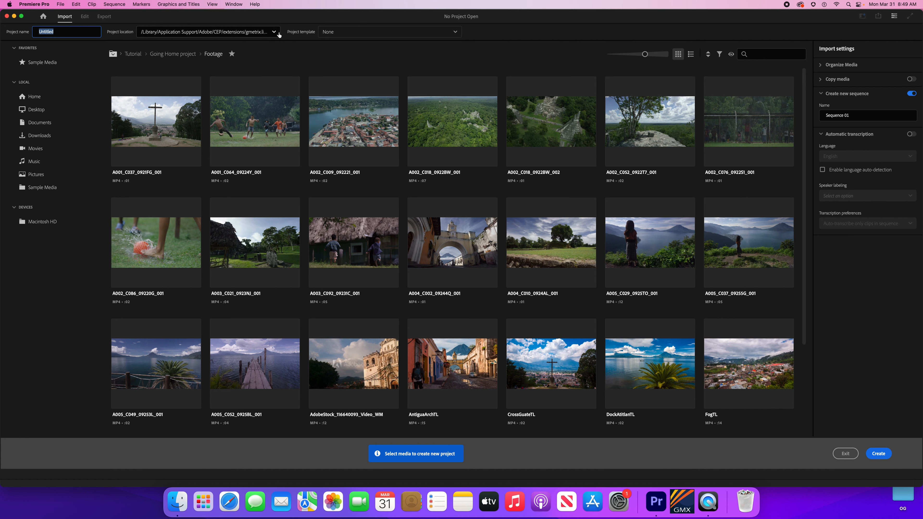
{"action": "left_click", "coordinate": [275, 32]}
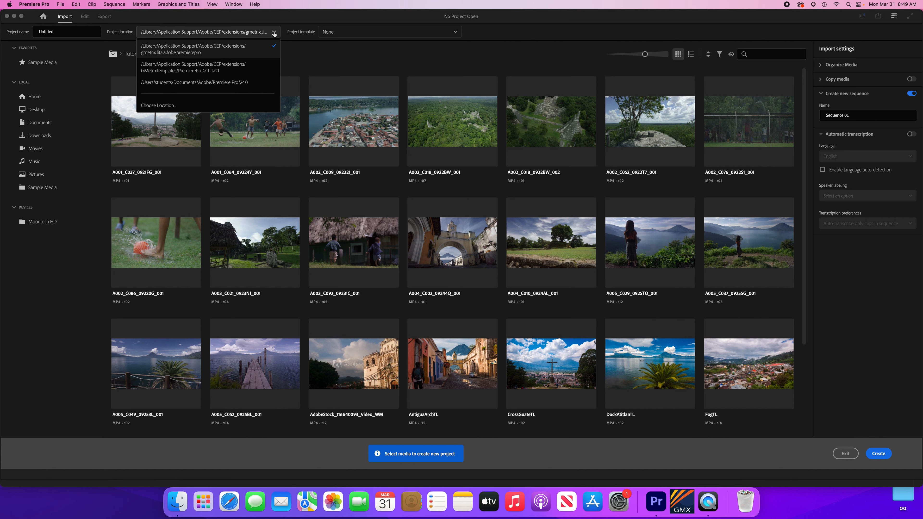
{"action": "left_click", "coordinate": [173, 106]}
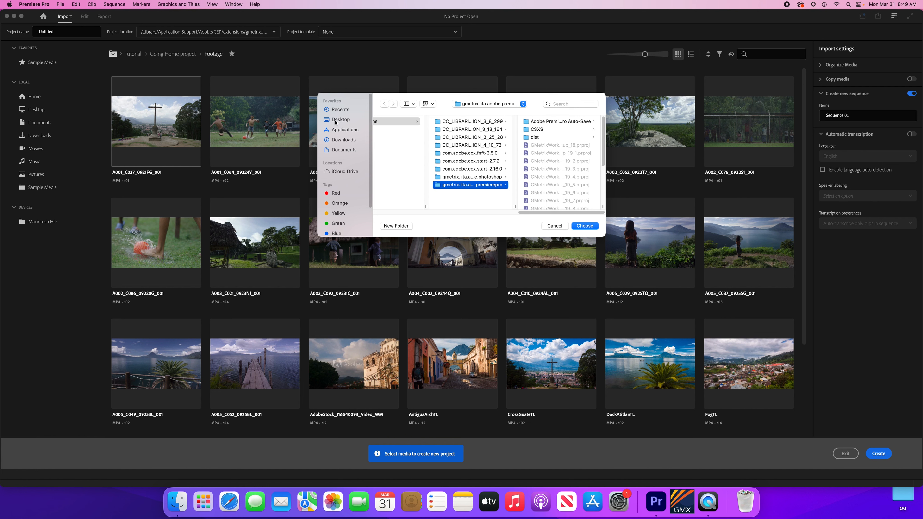
Step: Browse Desktop > AVTF Media Archive 2024-25 > AVTF I > 1B > Stop Motion and choose Project Files
{"action": "left_click", "coordinate": [340, 121]}
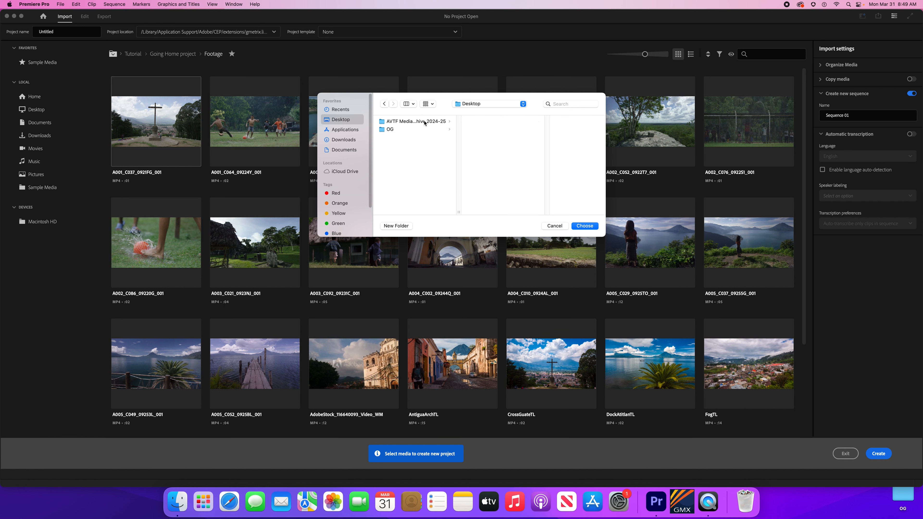
{"action": "left_click", "coordinate": [425, 123]}
{"action": "left_click", "coordinate": [507, 124]}
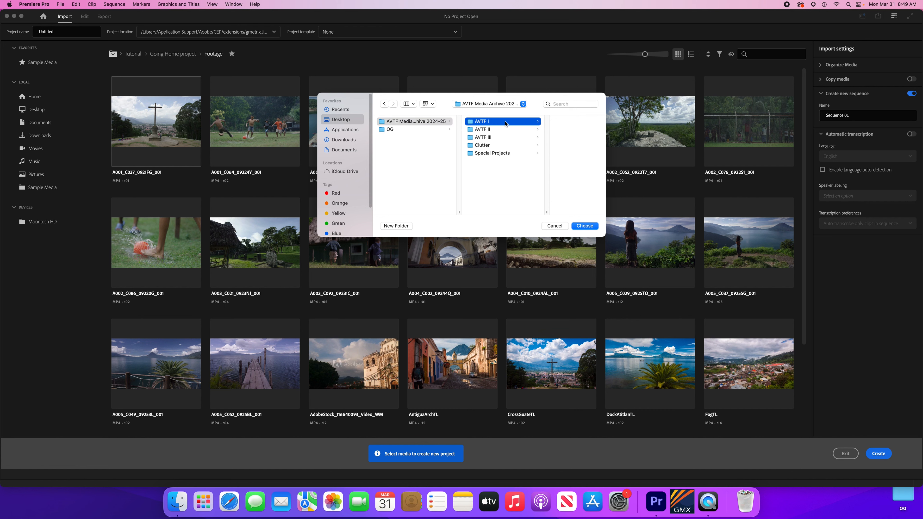
{"action": "left_click", "coordinate": [544, 123]}
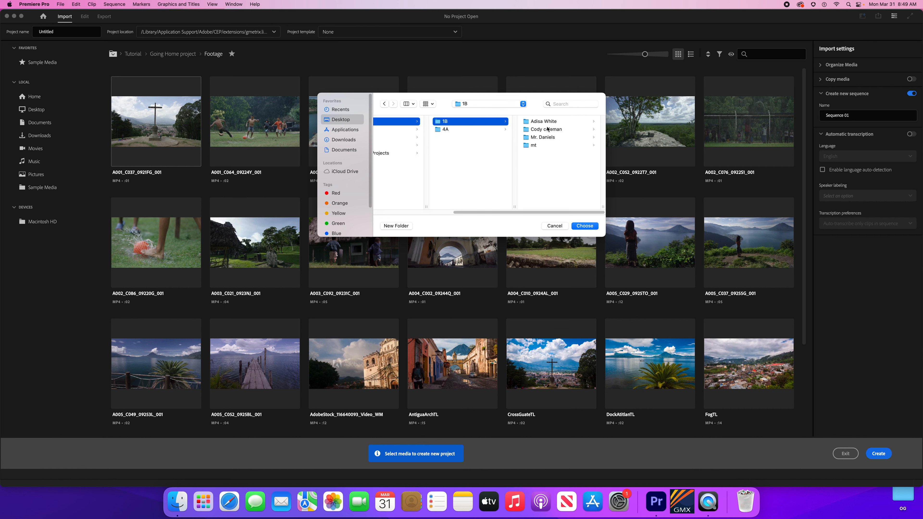
{"action": "left_click", "coordinate": [547, 138]}
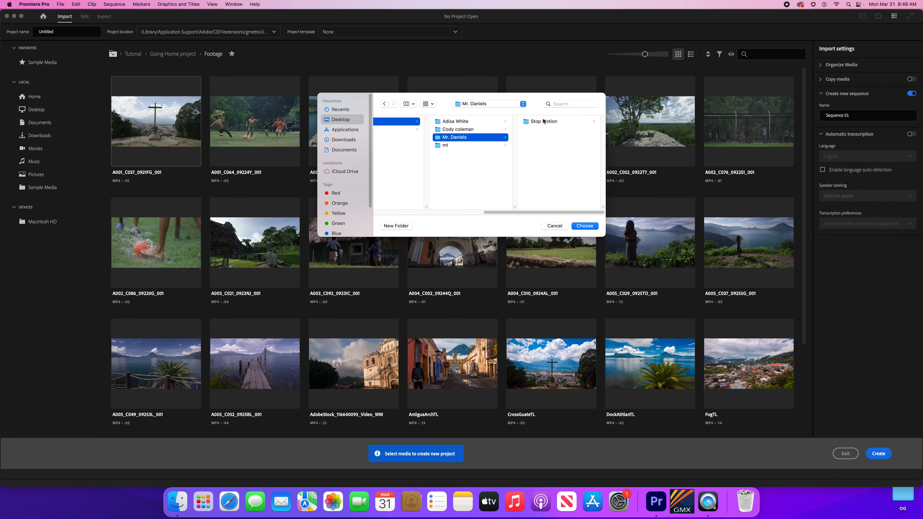
{"action": "left_click", "coordinate": [544, 122]}
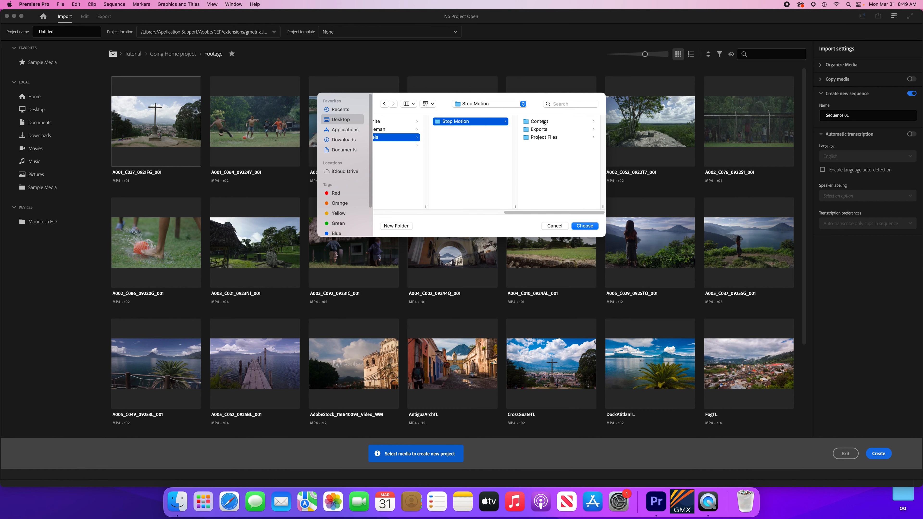
{"action": "left_click", "coordinate": [535, 139]}
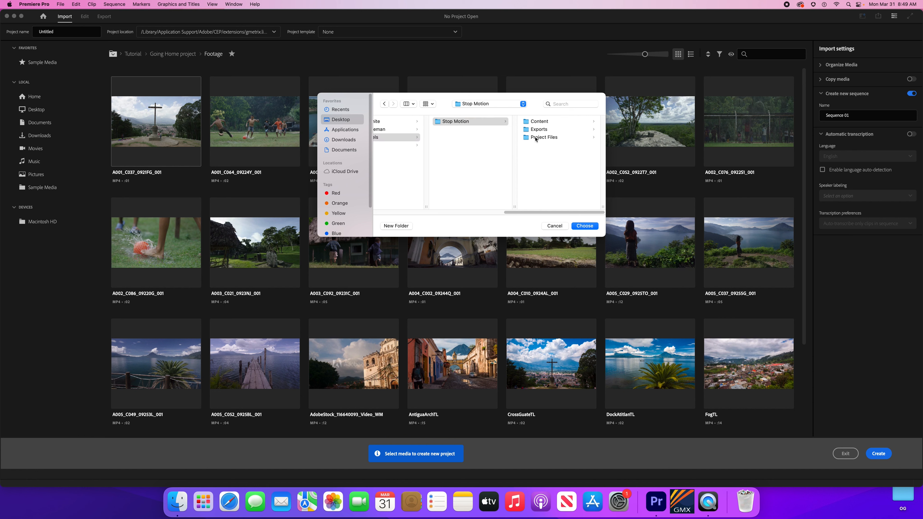
{"action": "left_click", "coordinate": [585, 225]}
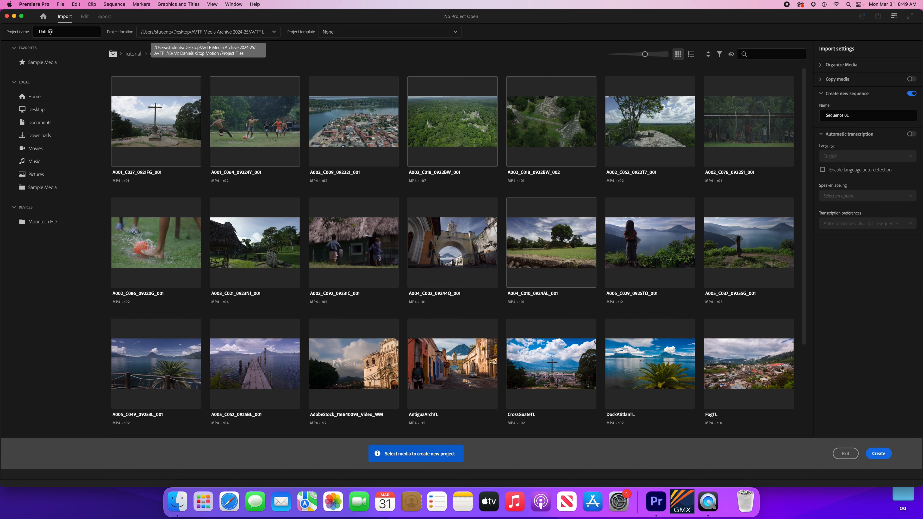
Step: Name the project 'Stop Motion Practice' with the owner's name and create it
{"action": "double_click", "coordinate": [51, 31]}
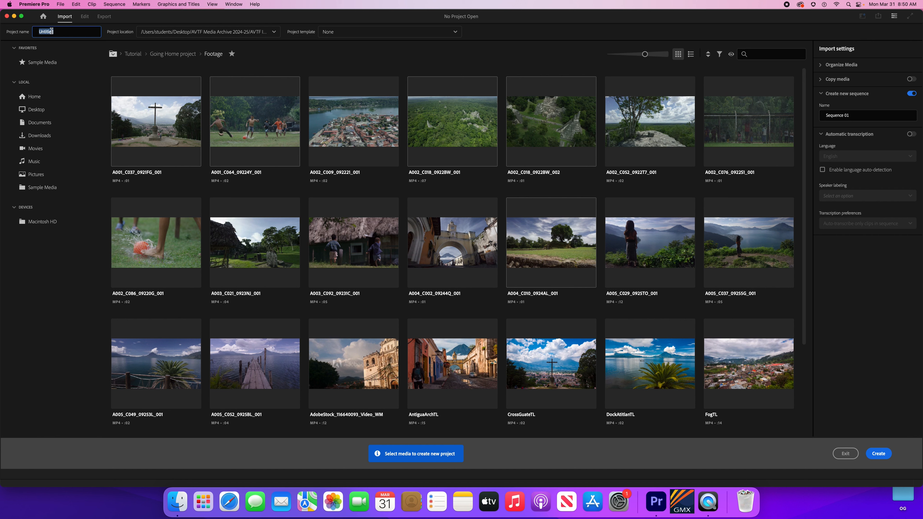
{"action": "type", "text": "Stop"}
{"action": "type", "text": " Motion"}
{"action": "type", "text": "_"}
{"action": "type", "text": "Mr"}
{"action": "type", "text": ". Dan"}
{"action": "type", "text": " Practi"}
{"action": "type", "text": "ce"}
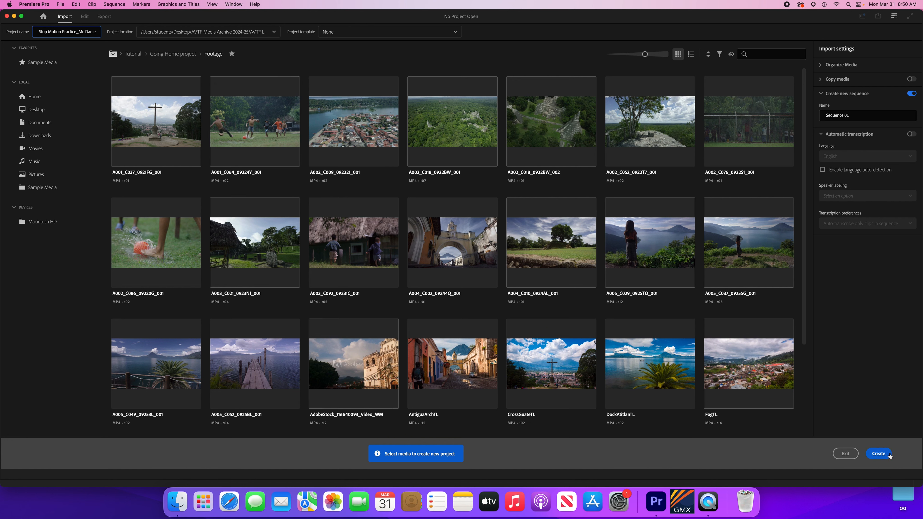
{"action": "left_click", "coordinate": [889, 456]}
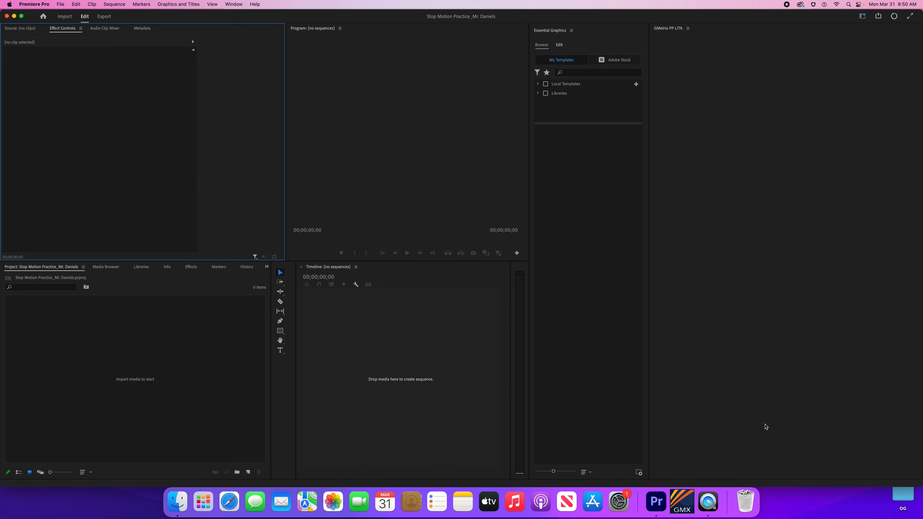
Step: Switch Premiere Pro to the Editing workspace from Window > Workspaces
{"action": "left_click", "coordinate": [153, 361]}
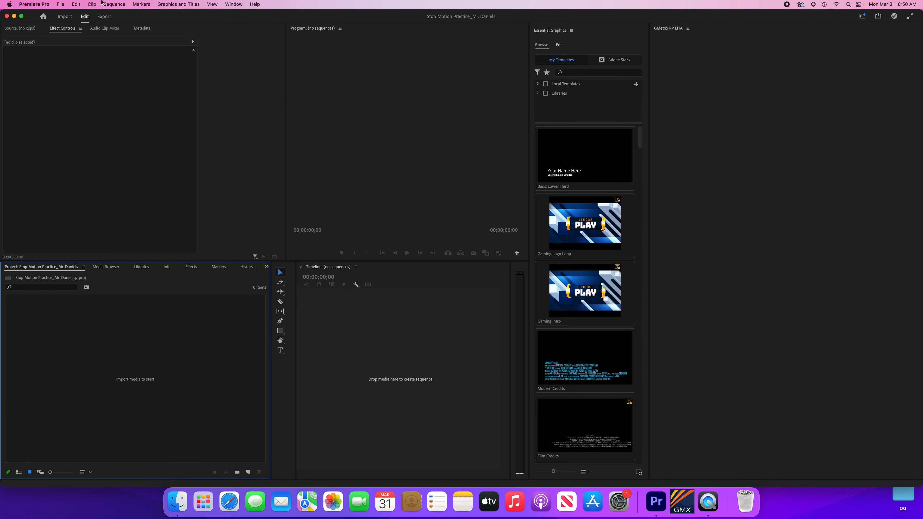
{"action": "left_click", "coordinate": [227, 5]}
{"action": "mouse_move", "coordinate": [277, 15]}
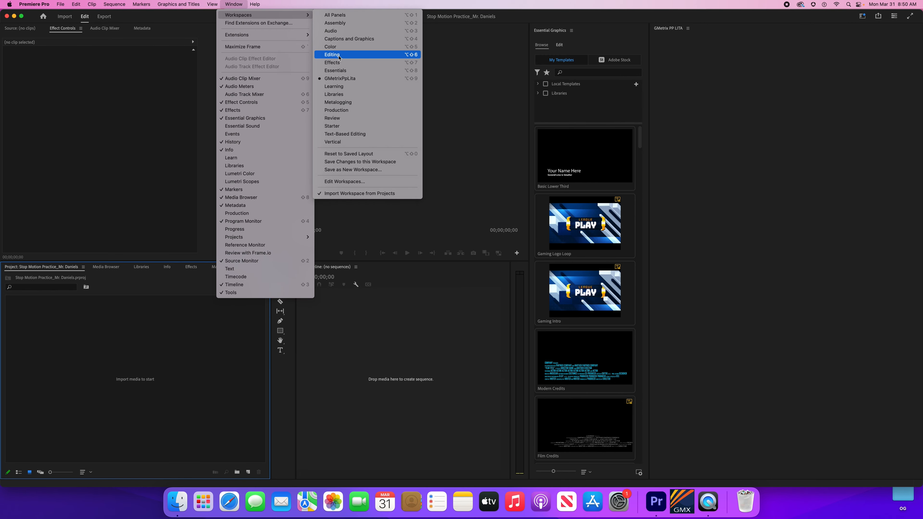
{"action": "left_click", "coordinate": [359, 54]}
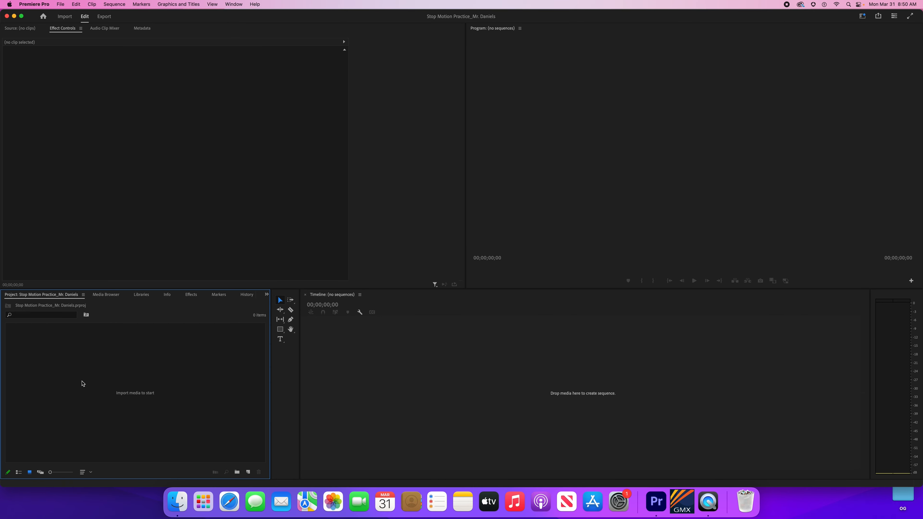
Step: Drag the Content folder from Finder into Premiere's Project panel to import it as a bin
{"action": "left_click", "coordinate": [178, 503]}
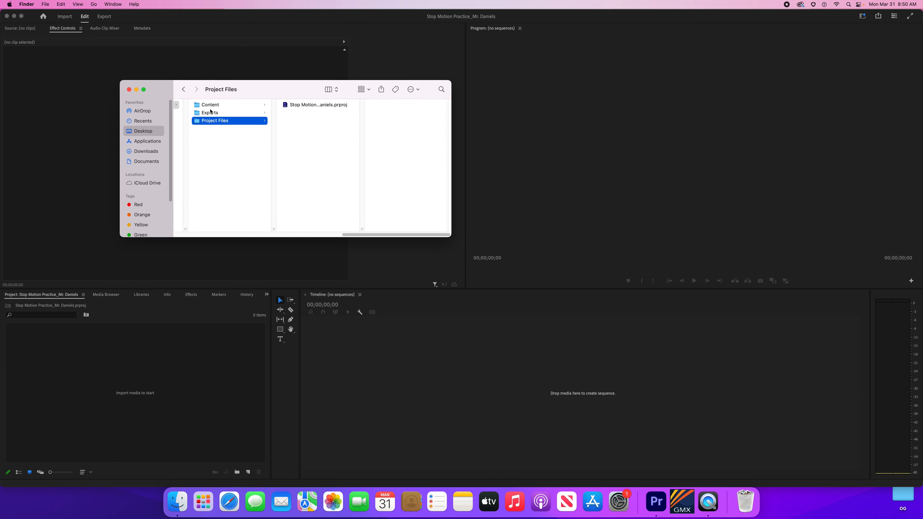
{"action": "left_click", "coordinate": [209, 105]}
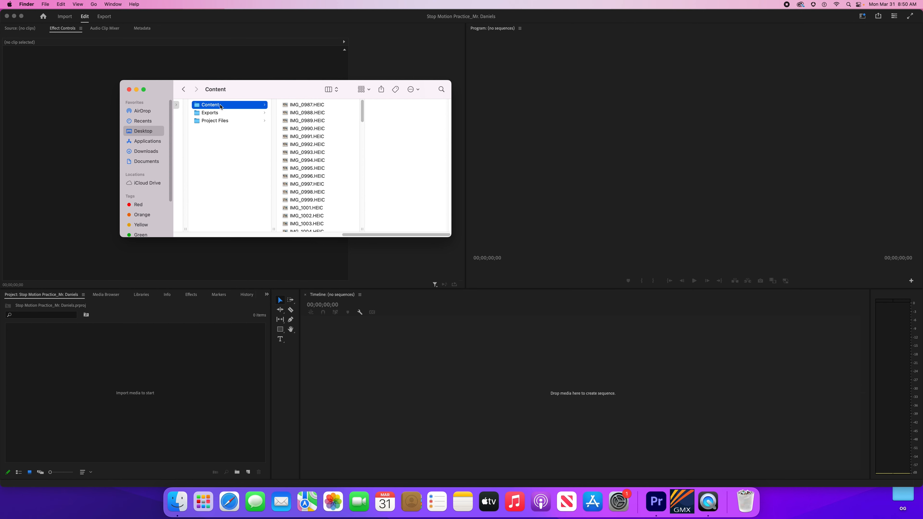
{"action": "left_click_drag", "start_coordinate": [222, 106], "coordinate": [118, 369]}
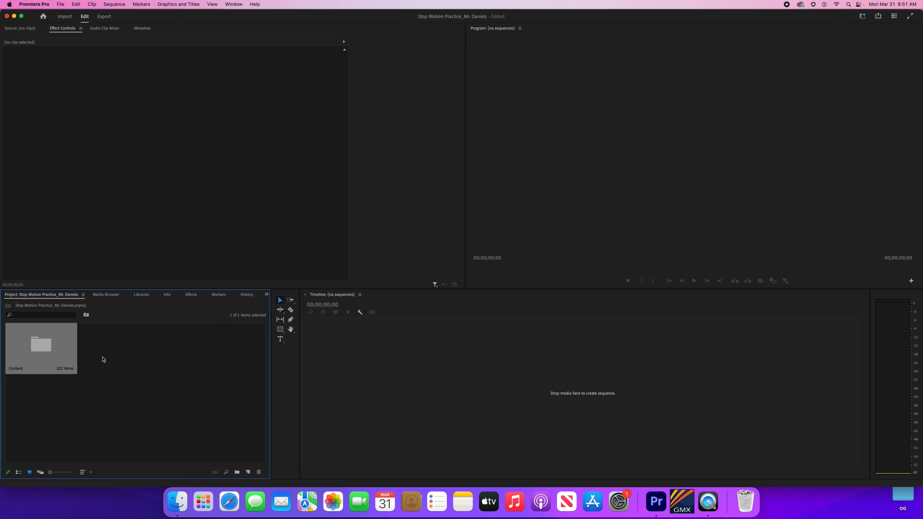
Step: Add an empty bin named Sequences beside the Content bin in the Project panel
{"action": "left_click", "coordinate": [102, 352]}
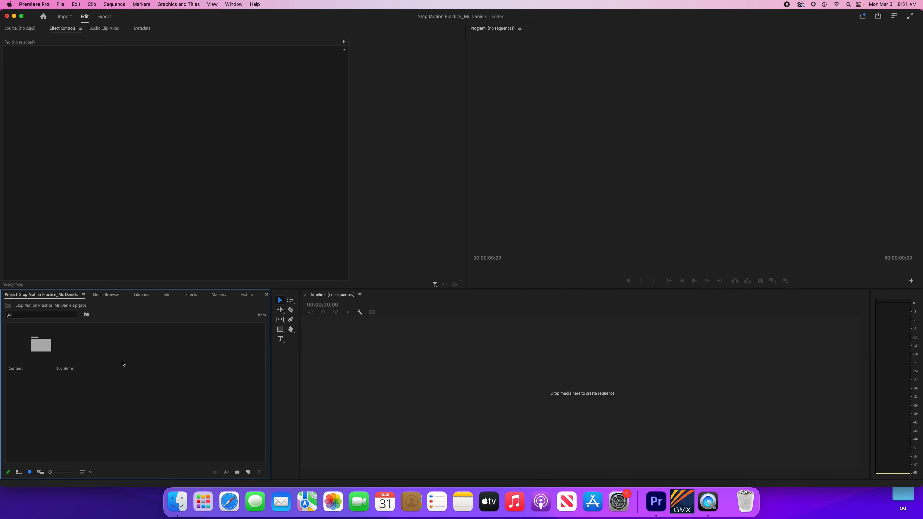
{"action": "right_click", "coordinate": [123, 363]}
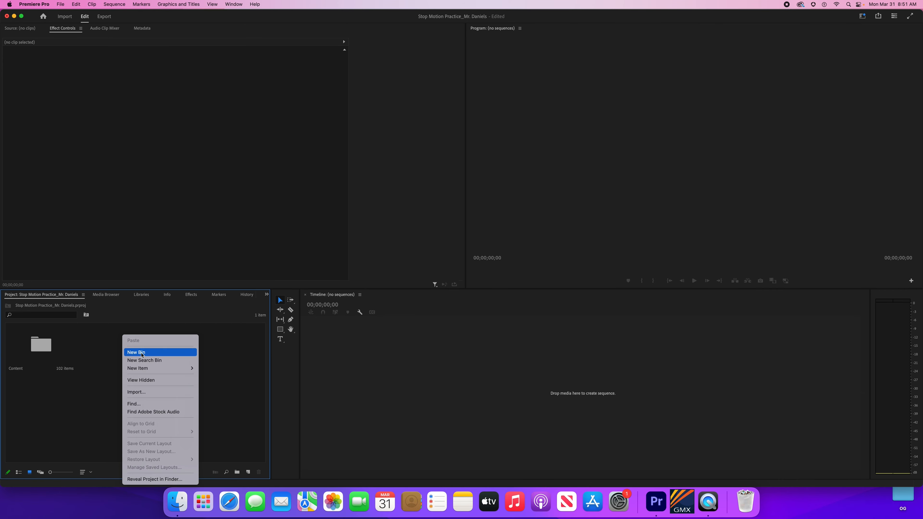
{"action": "left_click", "coordinate": [142, 353]}
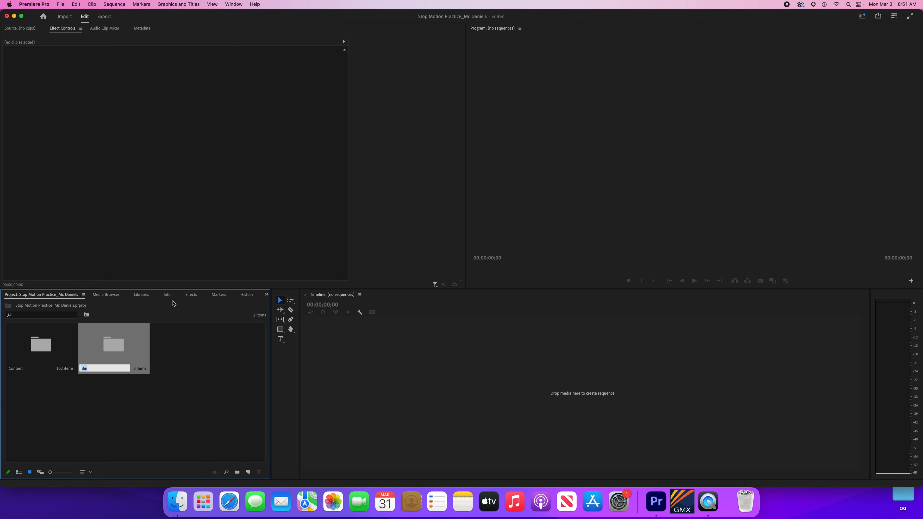
{"action": "type", "text": "Sequences"}
{"action": "key", "text": "Return"}
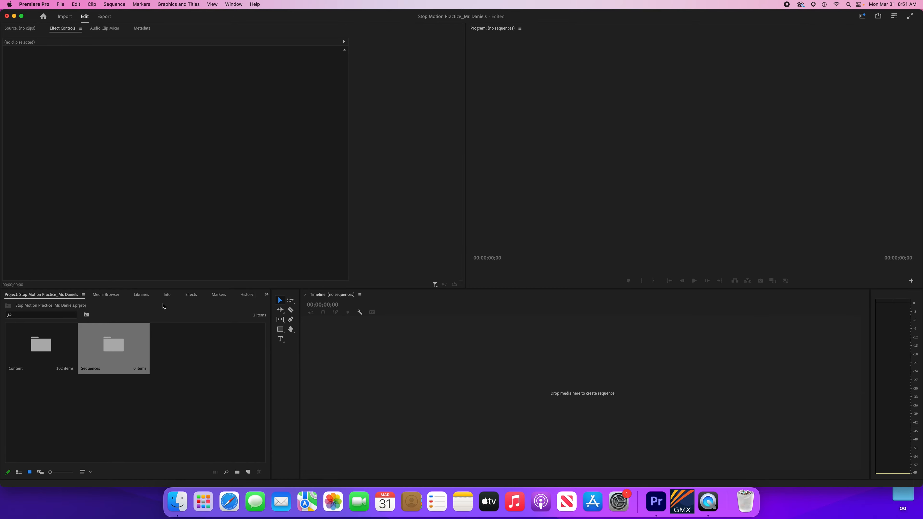
{"action": "key", "text": "super+n"}
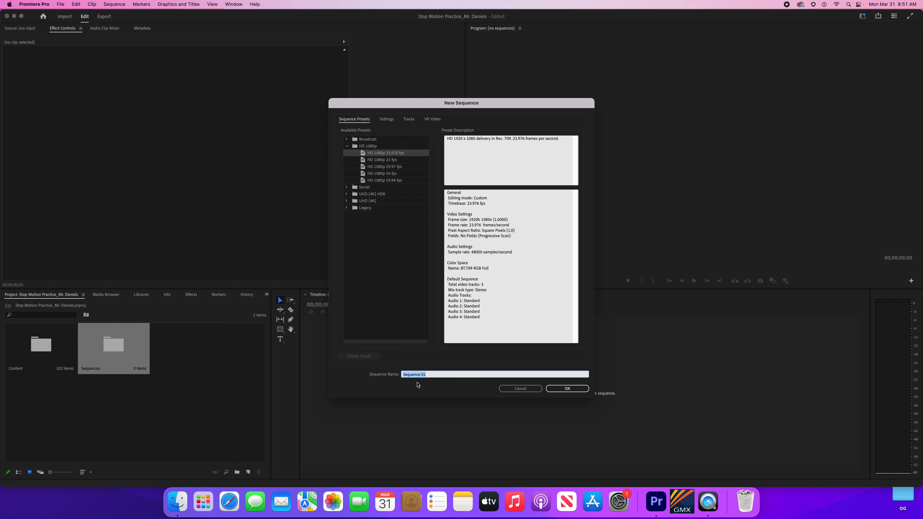
Step: Type 'Stop Motion Practice' followed by the owner's name as the sequence name
{"action": "type", "text": "Stop Motion Practice"}
{"action": "key", "text": "XF86AudioLowerVolume"}
{"action": "type", "text": "_Mr. Dani"}
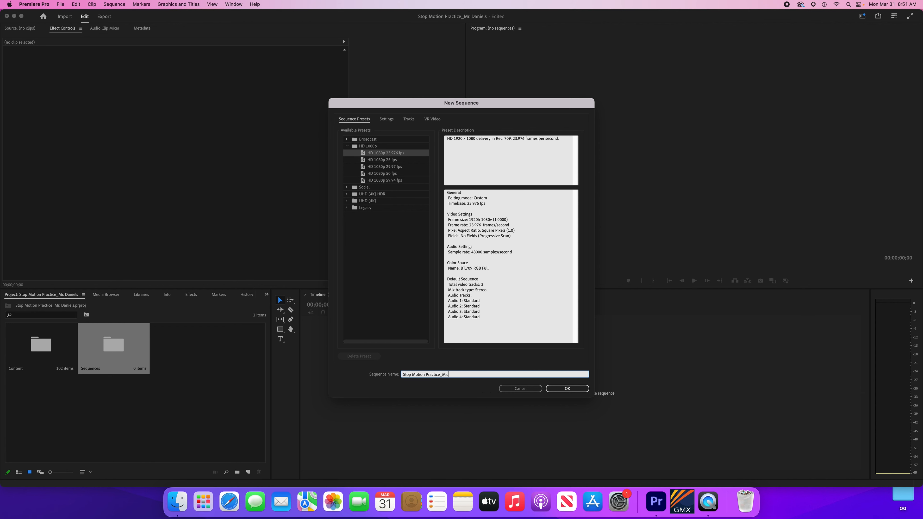
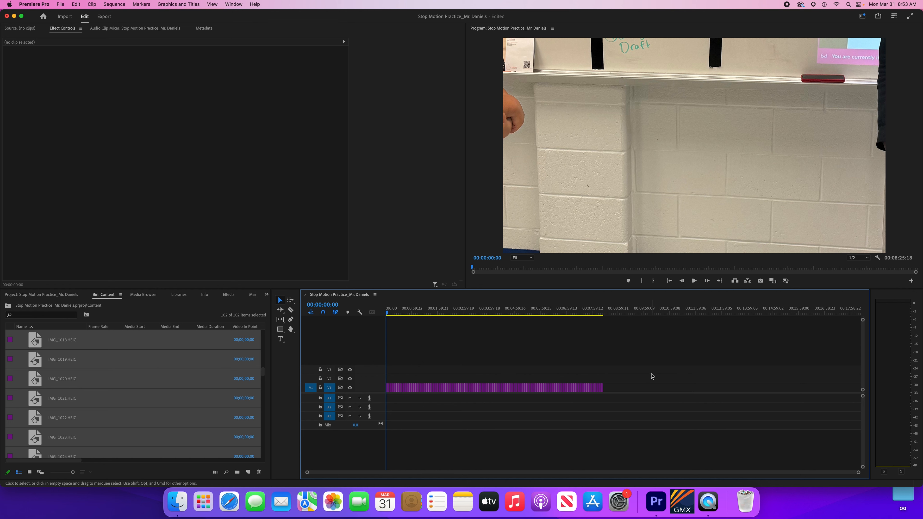
Step: Marquee-select all 102 HEIC photo clips on the V1 track together
{"action": "left_click_drag", "start_coordinate": [652, 373], "coordinate": [378, 398]}
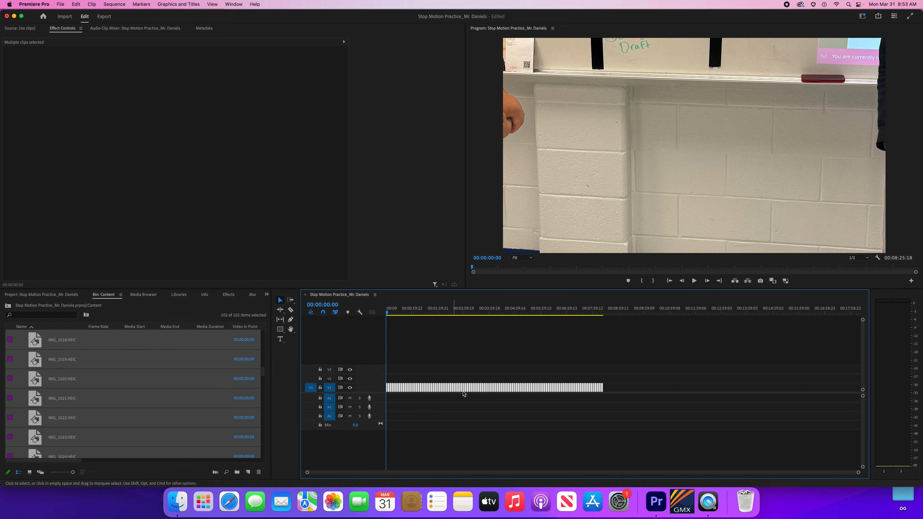
{"action": "left_click", "coordinate": [643, 385]}
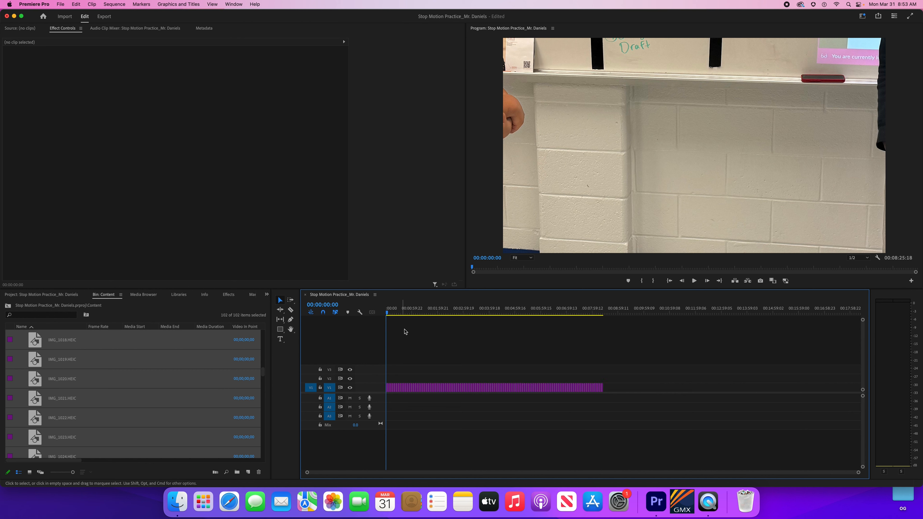
{"action": "left_click", "coordinate": [387, 368]}
{"action": "left_click_drag", "start_coordinate": [391, 364], "coordinate": [610, 424]}
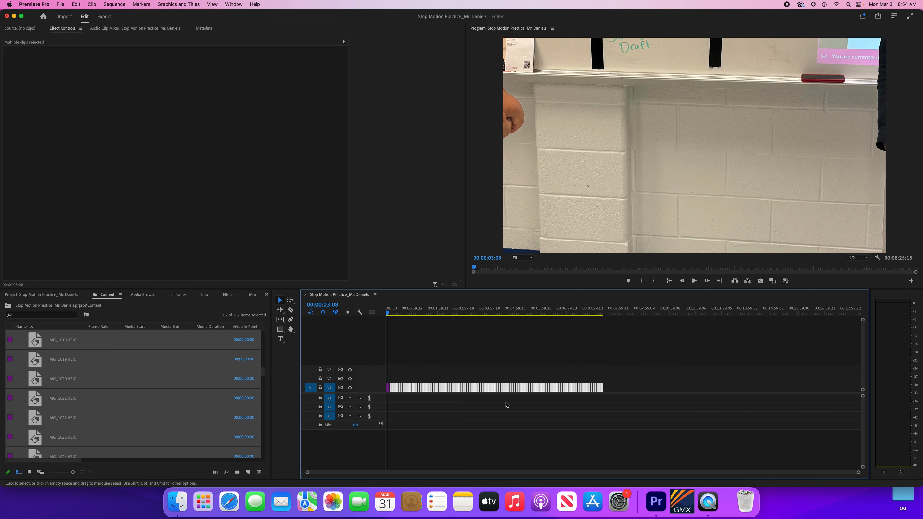
{"action": "left_click", "coordinate": [634, 377]}
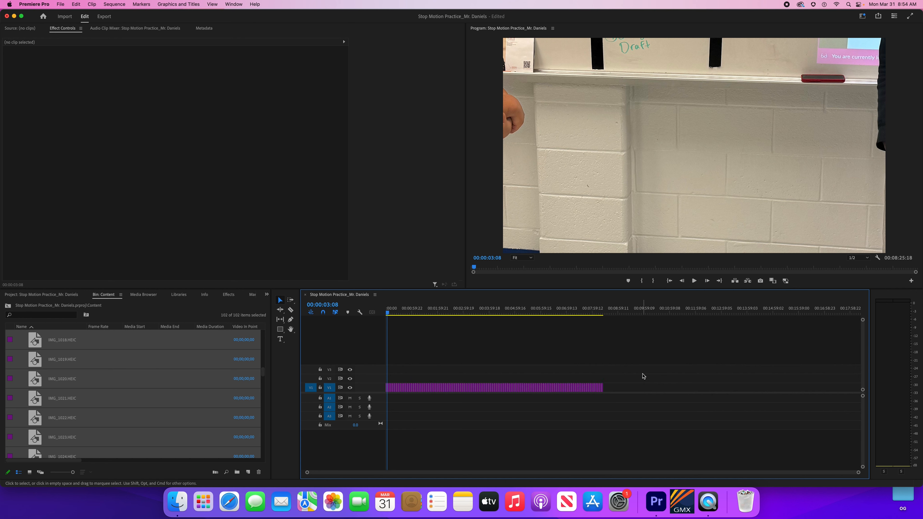
{"action": "left_click_drag", "start_coordinate": [643, 374], "coordinate": [401, 390]}
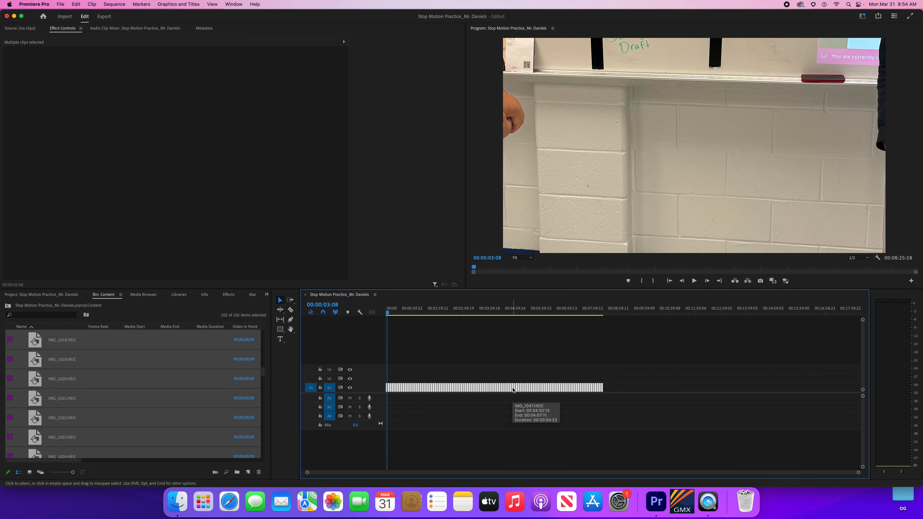
{"action": "right_click", "coordinate": [486, 388]}
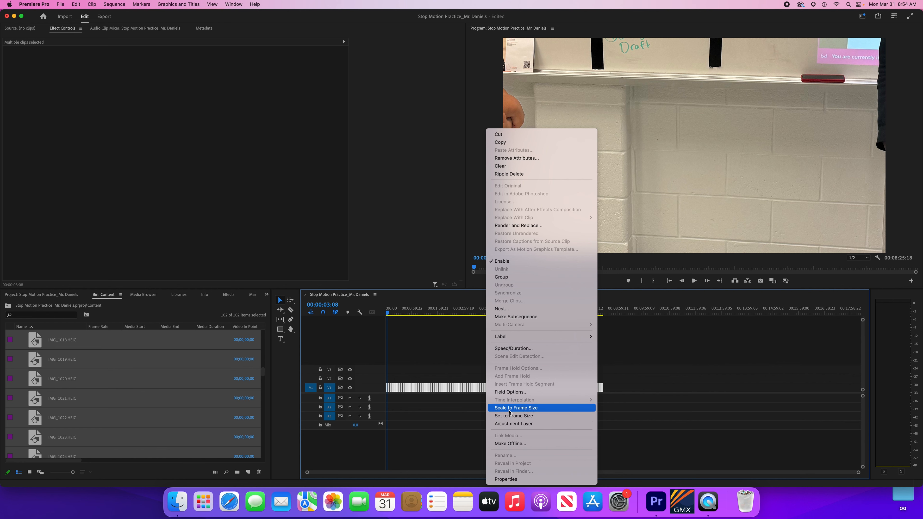
Step: Apply Set to Frame Size to the selected photo clips so each whole picture shows
{"action": "left_click", "coordinate": [509, 417]}
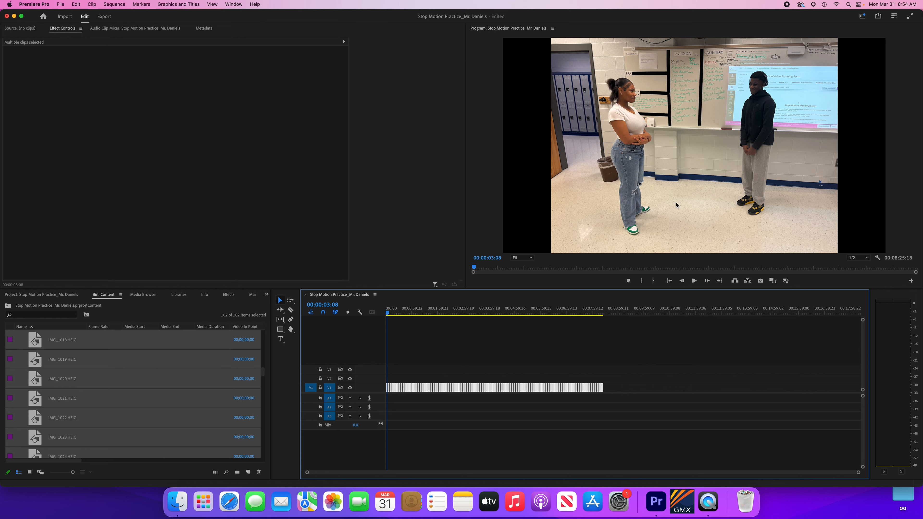
{"action": "right_click", "coordinate": [424, 389]}
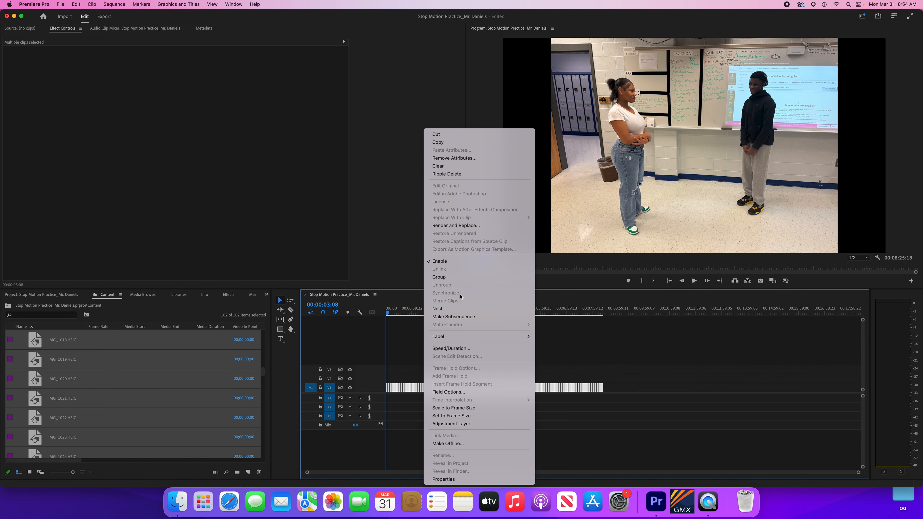
Step: Make a subsequence from the selected photo clips
{"action": "left_click", "coordinate": [464, 317]}
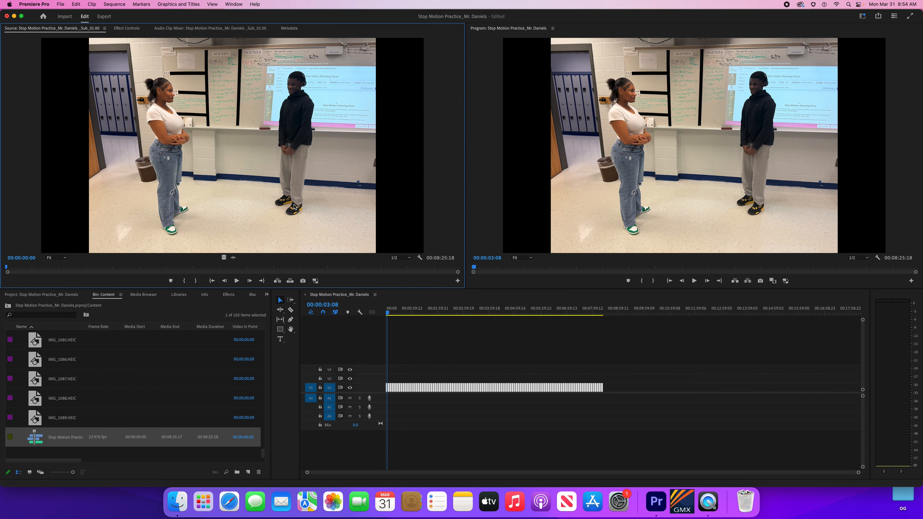
Step: Drop the photo subsequence onto V1 at 00:10:27:14, right after the stills
{"action": "mouse_move", "coordinate": [584, 313]}
{"action": "left_mouse_down"}
{"action": "mouse_move", "coordinate": [629, 313]}
{"action": "mouse_move", "coordinate": [570, 313]}
{"action": "left_mouse_up"}
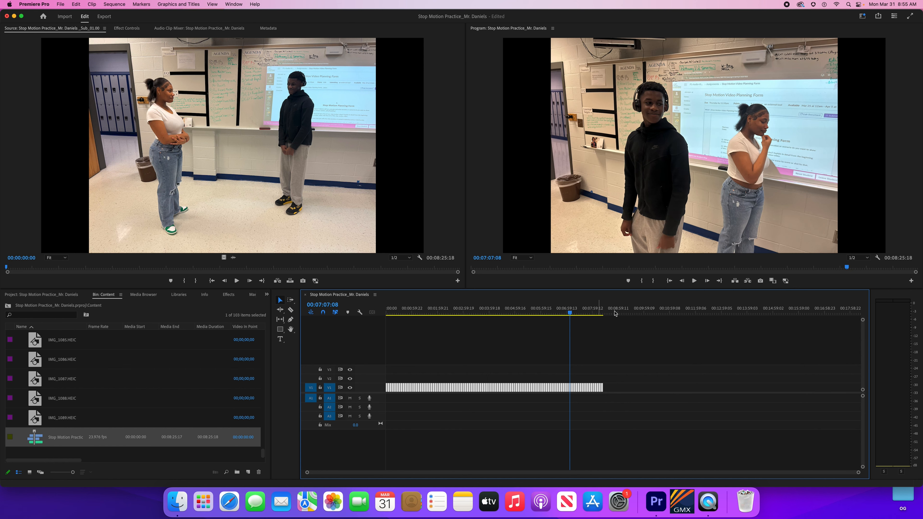
{"action": "left_click_drag", "start_coordinate": [614, 314], "coordinate": [657, 313]}
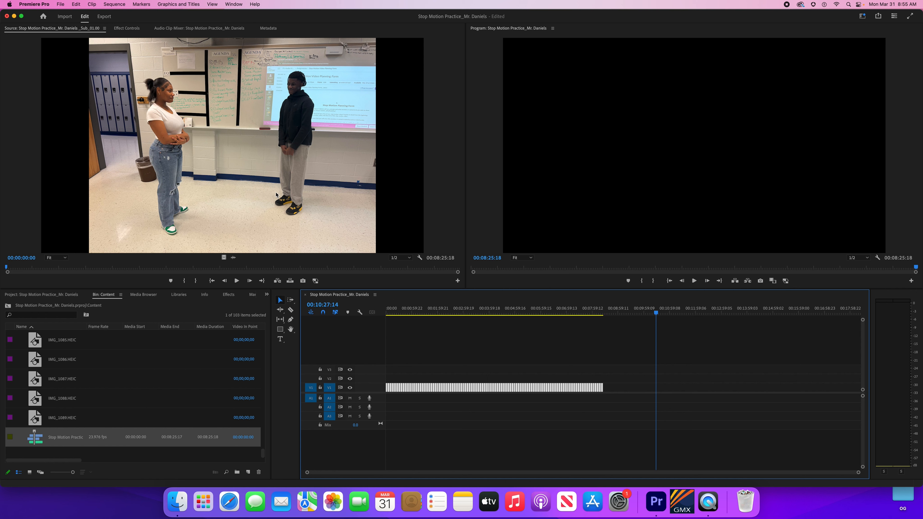
{"action": "left_click", "coordinate": [291, 197]}
{"action": "left_click_drag", "start_coordinate": [419, 246], "coordinate": [660, 390]}
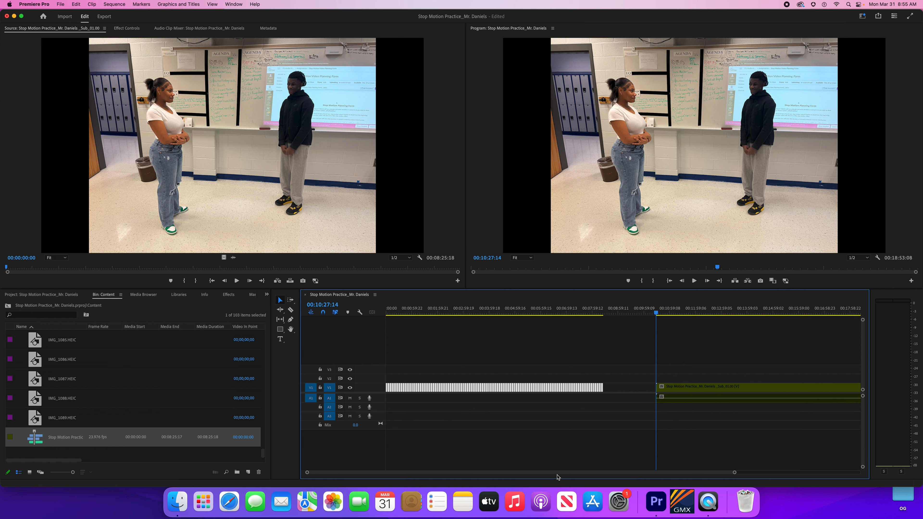
{"action": "left_click_drag", "start_coordinate": [559, 472], "coordinate": [620, 486]}
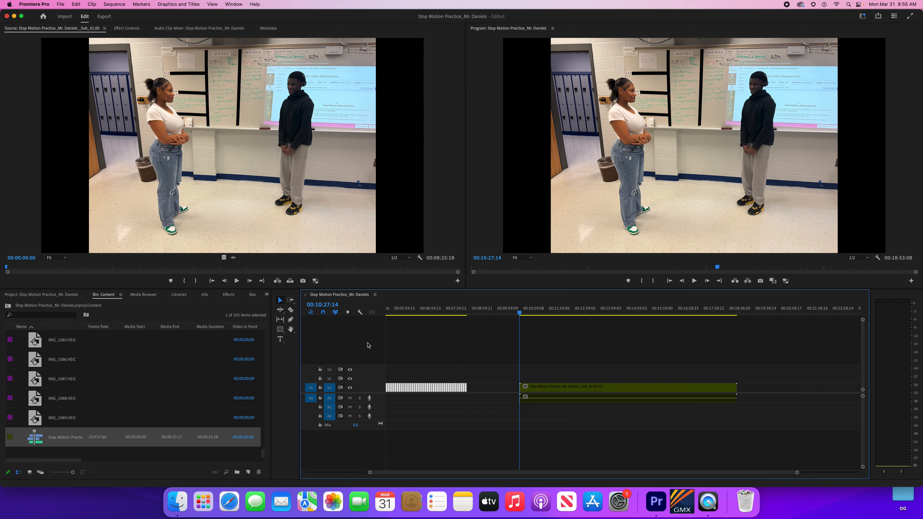
Step: Switch to the Rate Stretch tool and mark In at 00:10:27:14 and Out at 00:18:53:08
{"action": "key", "text": "b"}
{"action": "left_click", "coordinate": [279, 310]}
{"action": "left_click", "coordinate": [524, 313]}
{"action": "left_click_drag", "start_coordinate": [529, 314], "coordinate": [524, 314]}
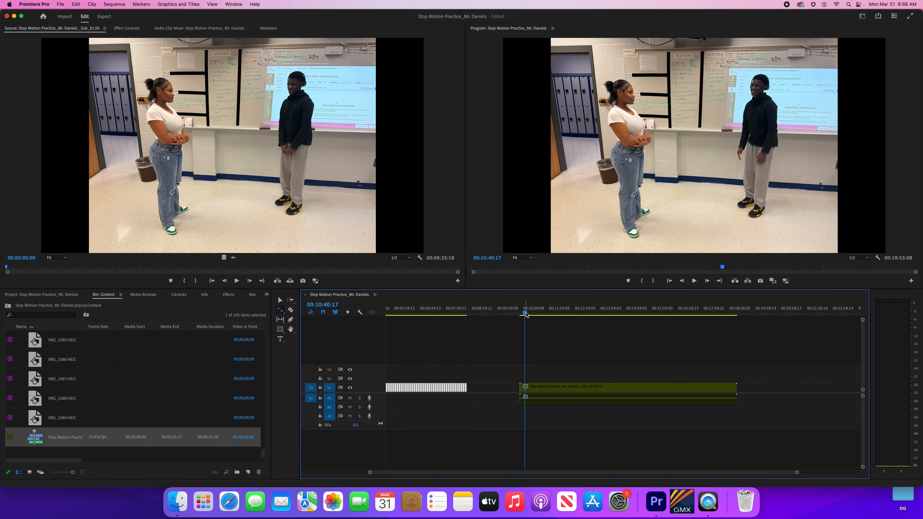
{"action": "key", "text": "Up"}
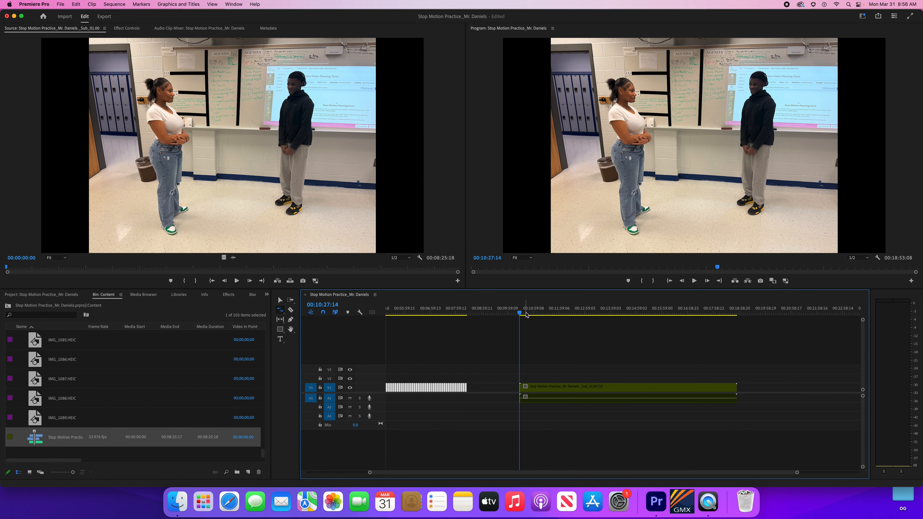
{"action": "key", "text": "i"}
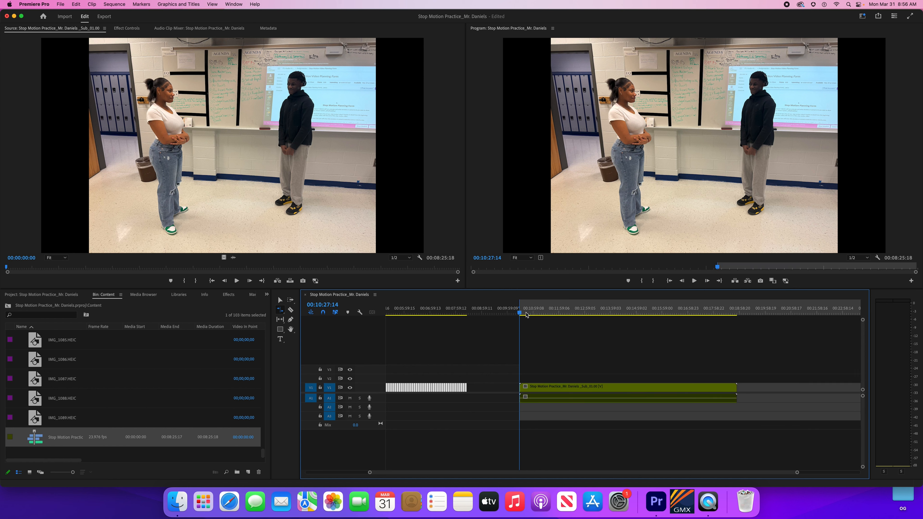
{"action": "key", "text": "Down"}
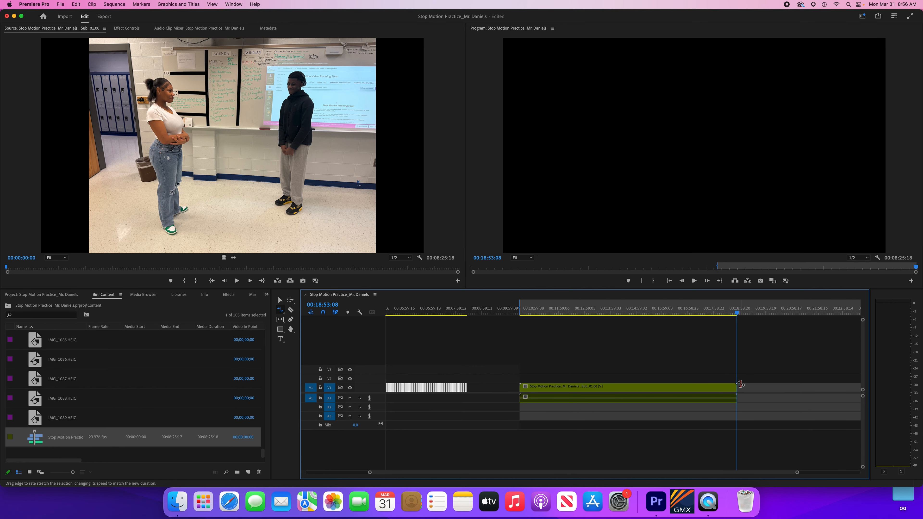
{"action": "key", "text": "o"}
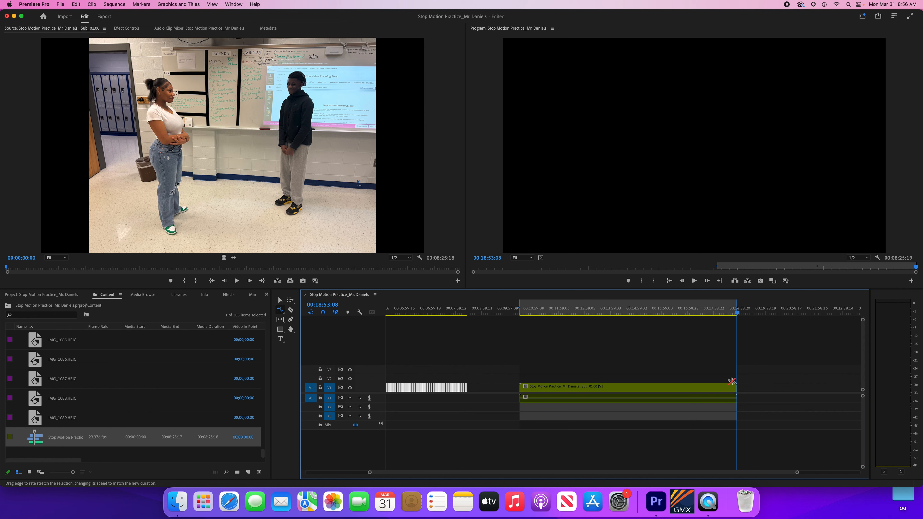
Step: Rate-stretch the subsequence to about 35 seconds ending at 00:11:02:11, reset the Out point, and render previews
{"action": "left_click_drag", "start_coordinate": [734, 386], "coordinate": [546, 391]}
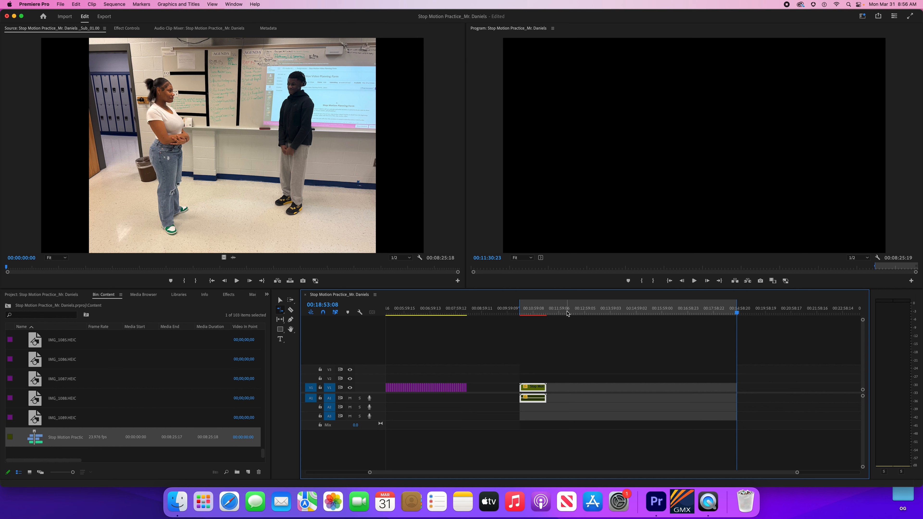
{"action": "key", "text": "Up"}
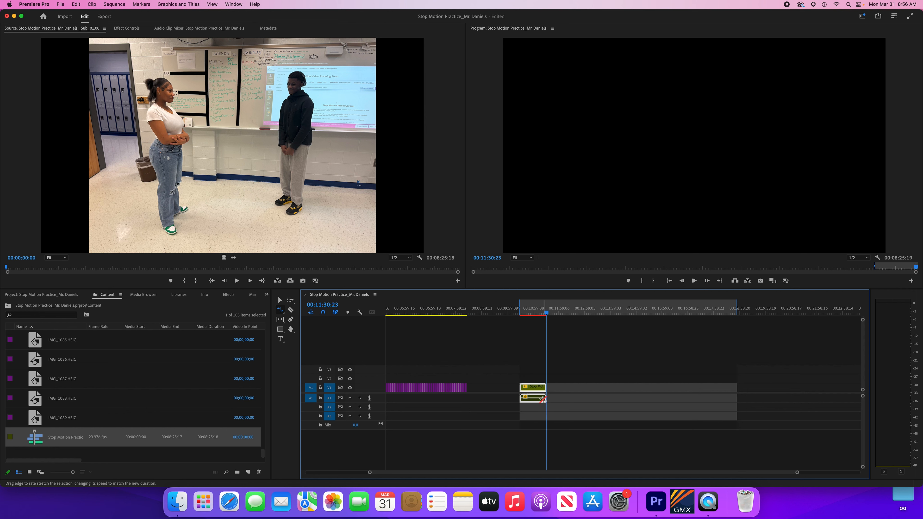
{"action": "key", "text": "o"}
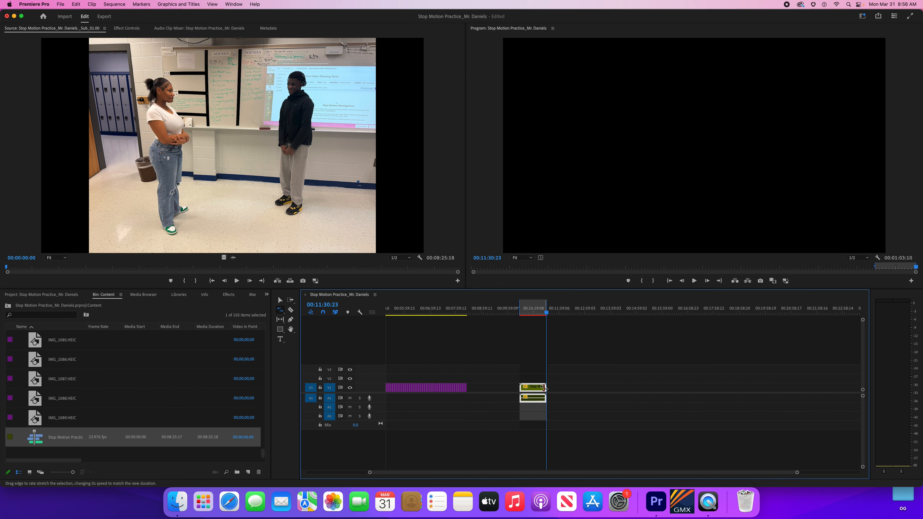
{"action": "left_click_drag", "start_coordinate": [544, 387], "coordinate": [533, 388]}
{"action": "key", "text": "Up"}
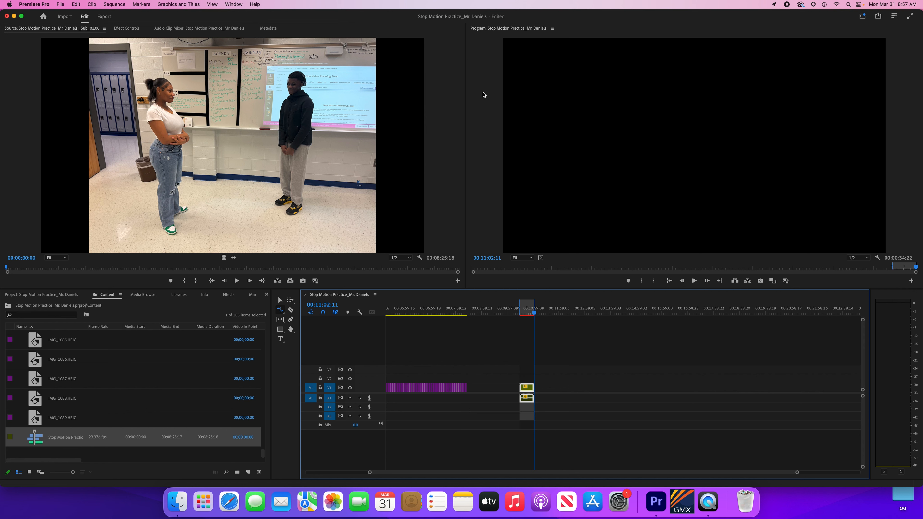
{"action": "key", "text": "Return"}
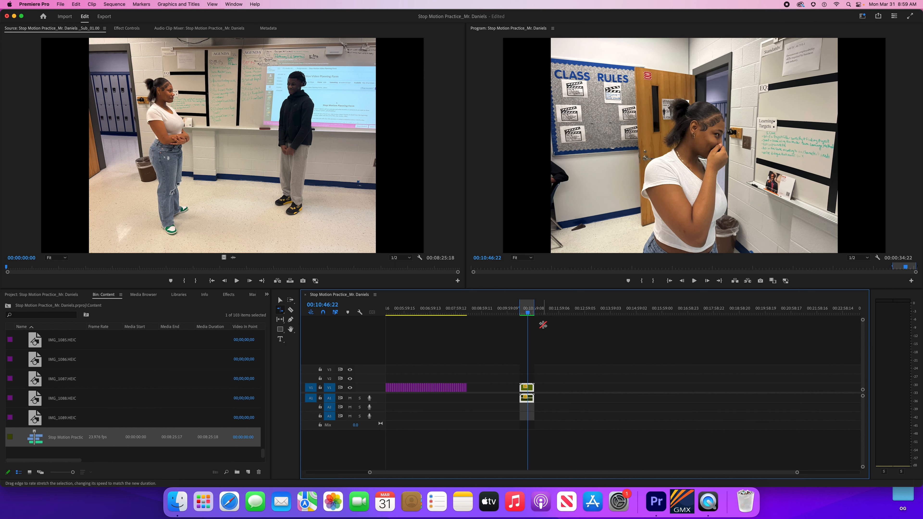
Step: Zoom the timeline so the shortened, rendered subsequence clip fills the view
{"action": "key", "text": "="}
{"action": "key", "text": "="}
{"action": "key", "text": "="}
{"action": "key", "text": "="}
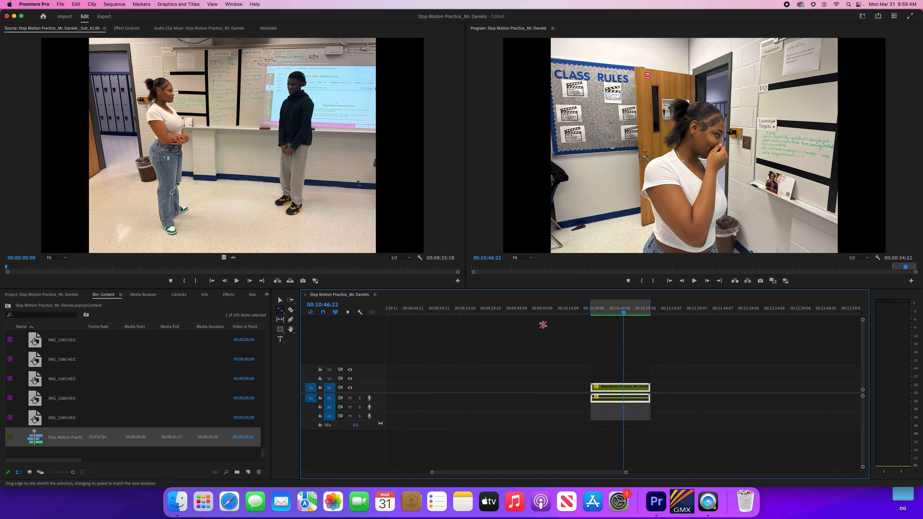
{"action": "key", "text": "minus"}
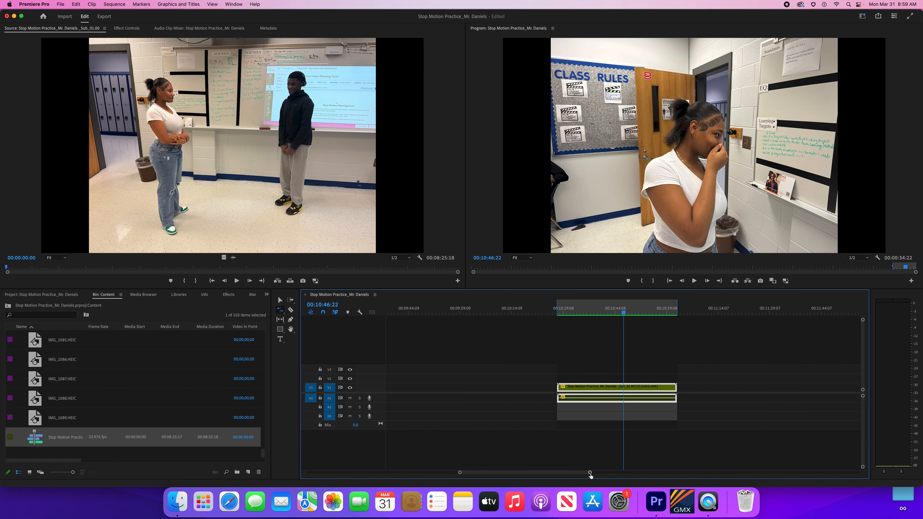
{"action": "left_click_drag", "start_coordinate": [590, 473], "coordinate": [562, 475]}
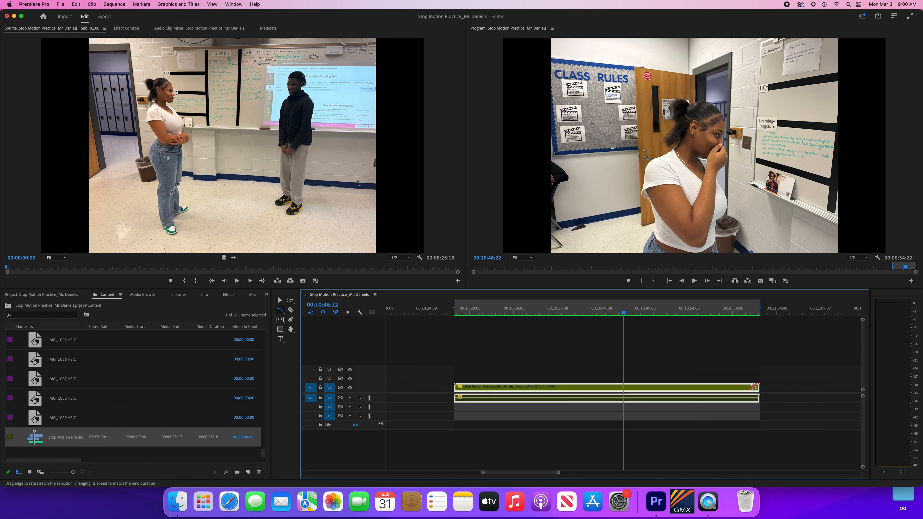
Step: Stretch the subsequence further to about 19 seconds, render previews, and move the Out point to its end
{"action": "left_click_drag", "start_coordinate": [756, 387], "coordinate": [621, 394]}
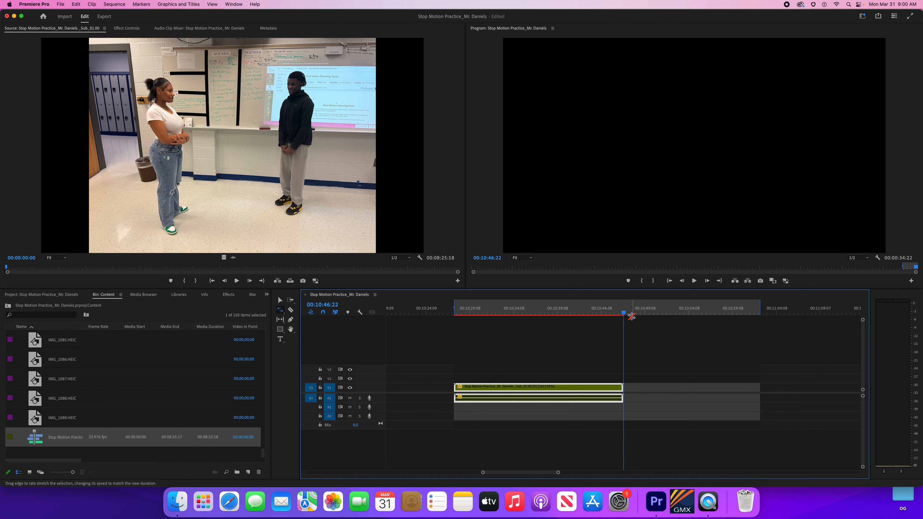
{"action": "key", "text": "Return"}
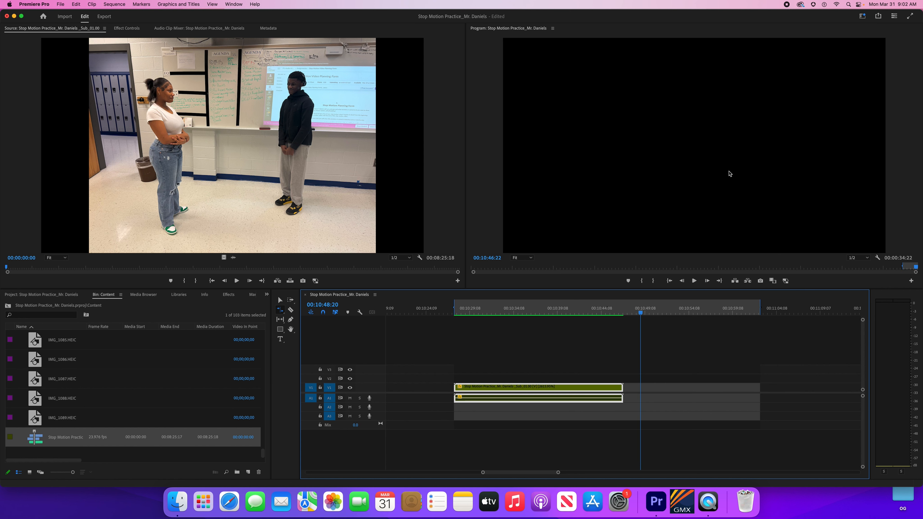
{"action": "left_click_drag", "start_coordinate": [760, 309], "coordinate": [623, 309]}
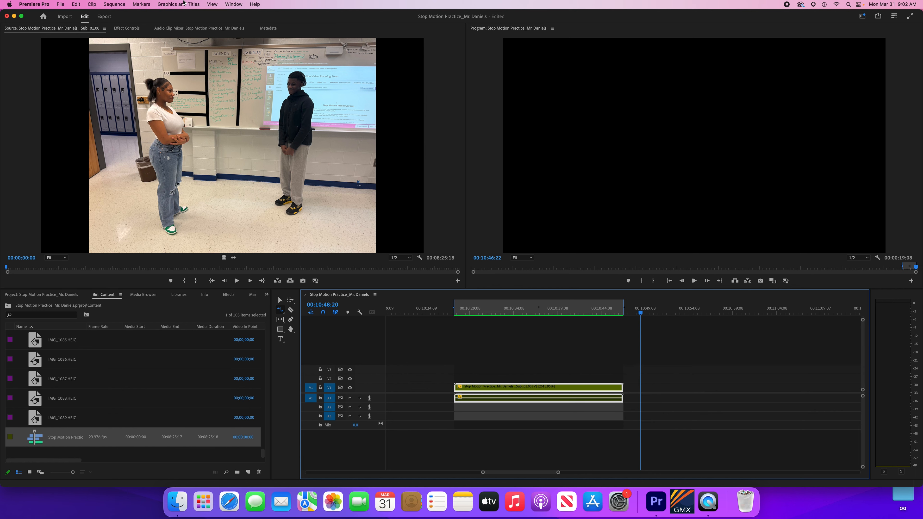
Step: Check the export Range setting, then return to Edit and fit the whole sequence in the timeline
{"action": "left_click", "coordinate": [105, 17]}
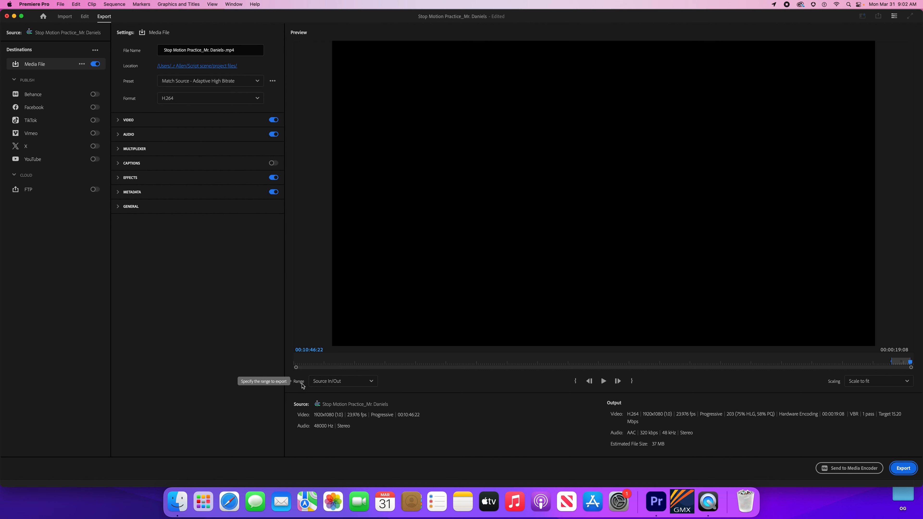
{"action": "left_click", "coordinate": [321, 382]}
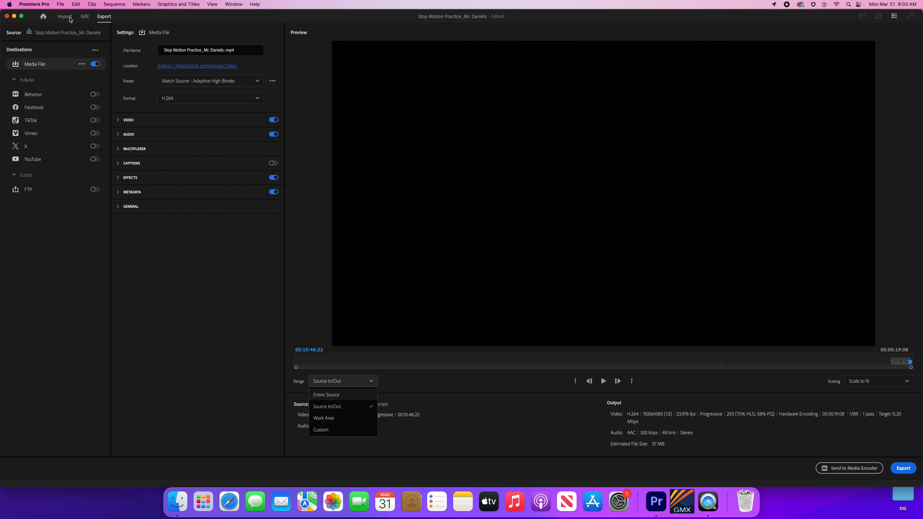
{"action": "left_click", "coordinate": [87, 19]}
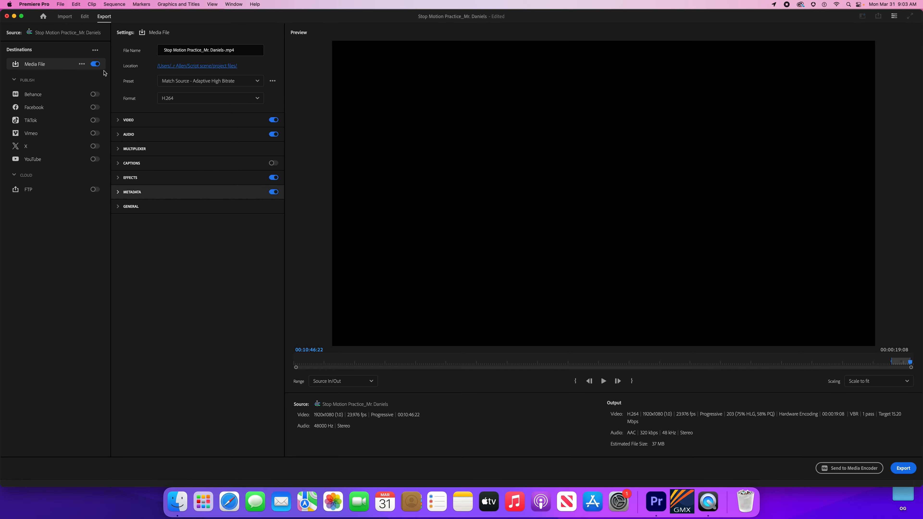
{"action": "left_click", "coordinate": [85, 16]}
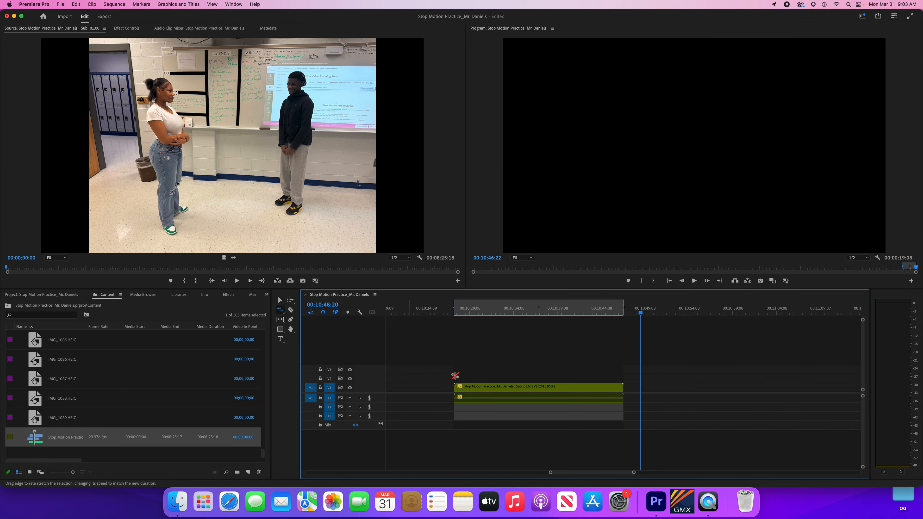
{"action": "key", "text": "backslash"}
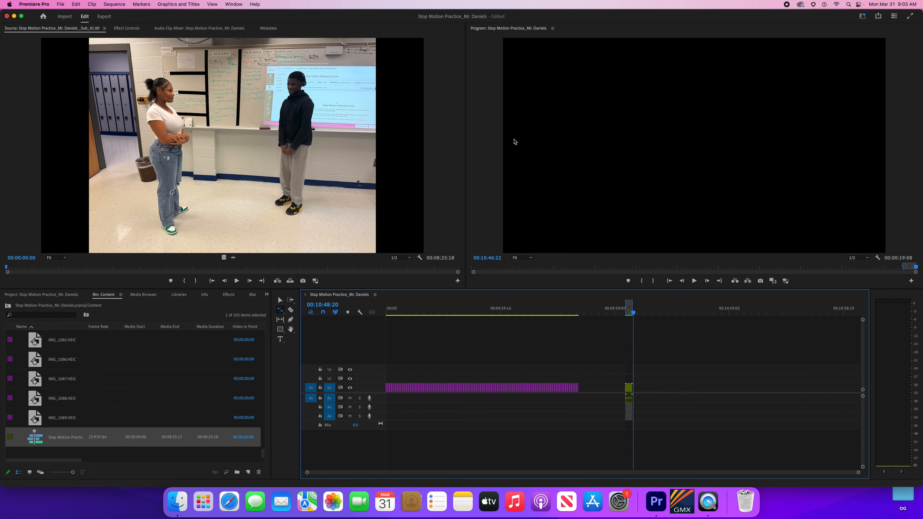
Step: In the Export tab, set up an H.264 MP4 of the In/Out range and open the save-location dialog
{"action": "left_click", "coordinate": [102, 18]}
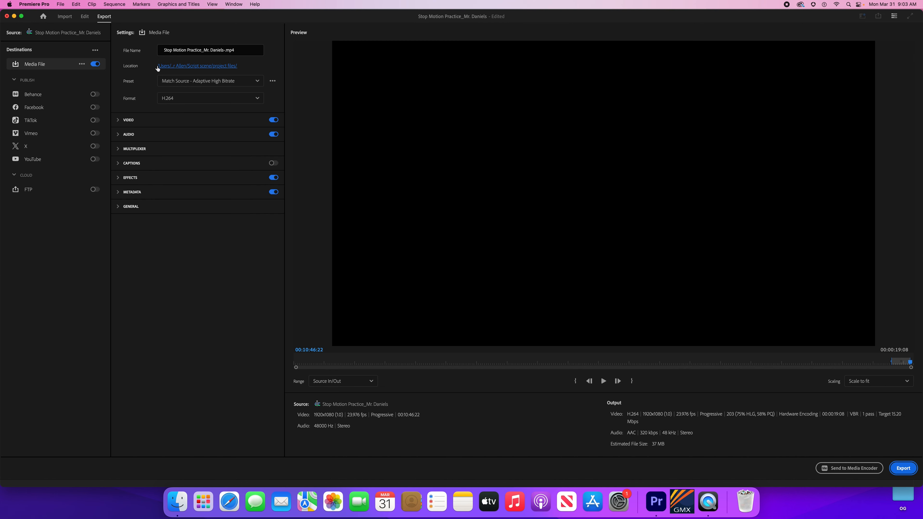
{"action": "left_click", "coordinate": [85, 17]}
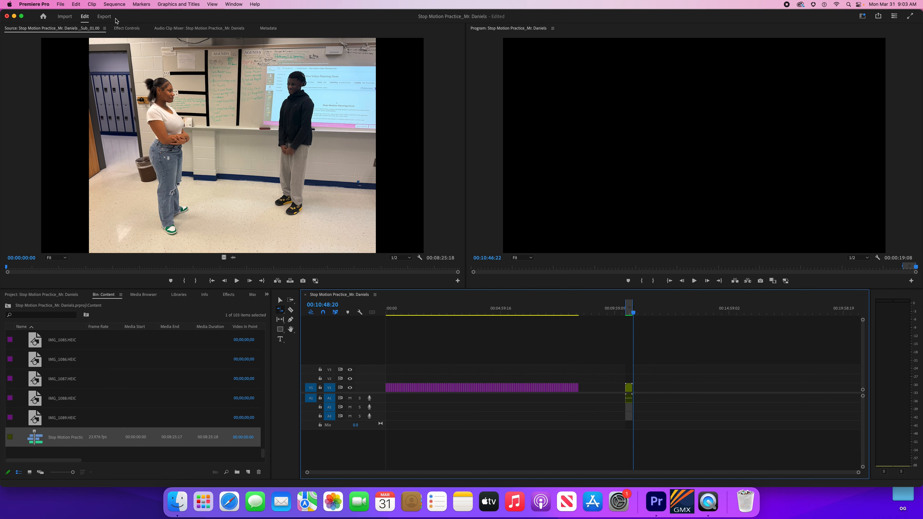
{"action": "left_click", "coordinate": [103, 17]}
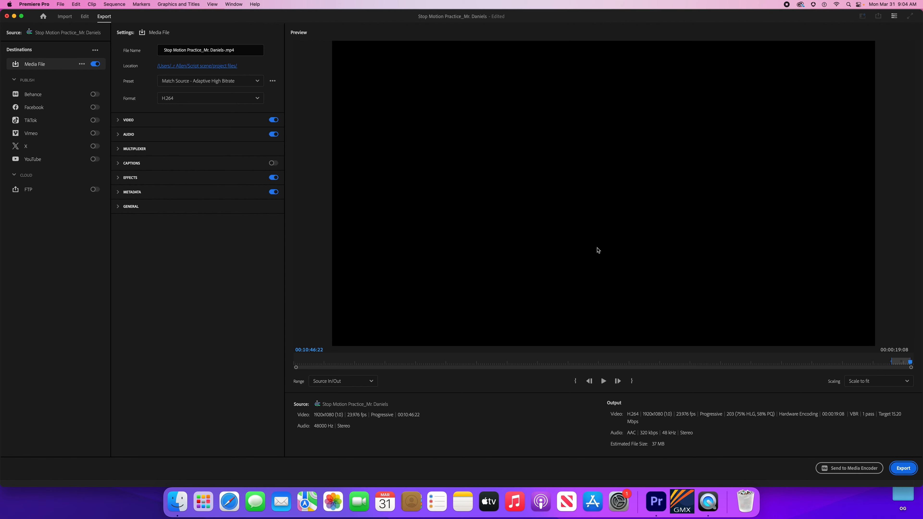
{"action": "left_click", "coordinate": [196, 66]}
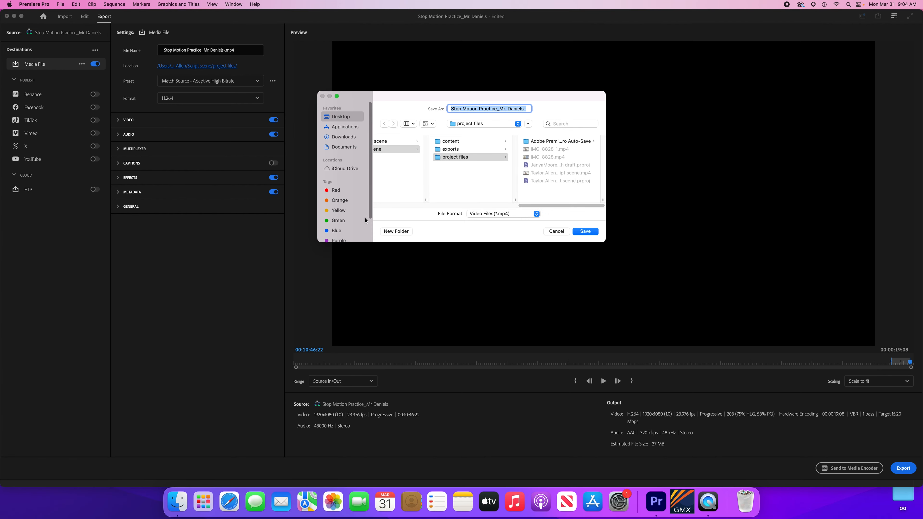
Step: Choose Desktop > AVTF Media Archive 2024-25 > AVTF I > 1B > teacher folder > Stop Motion > Exports as the export location
{"action": "left_click", "coordinate": [396, 184]}
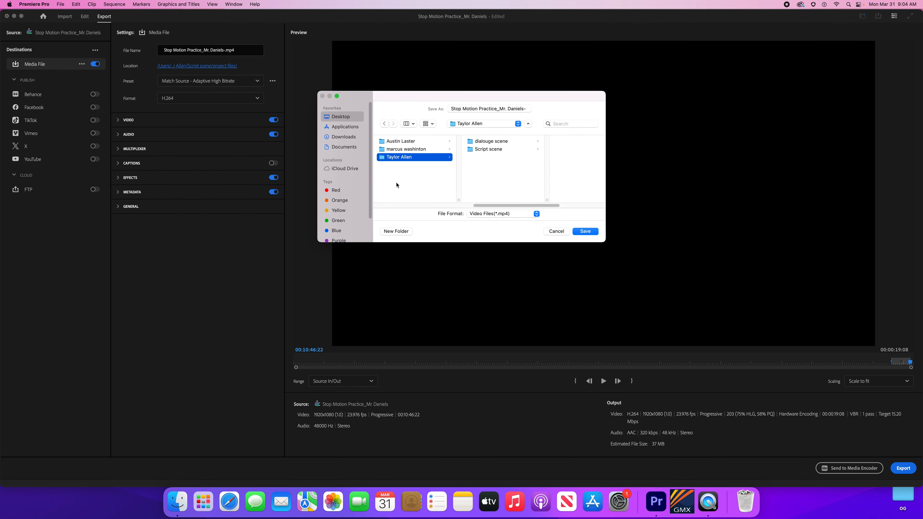
{"action": "left_click", "coordinate": [342, 122]}
{"action": "left_click", "coordinate": [415, 141]}
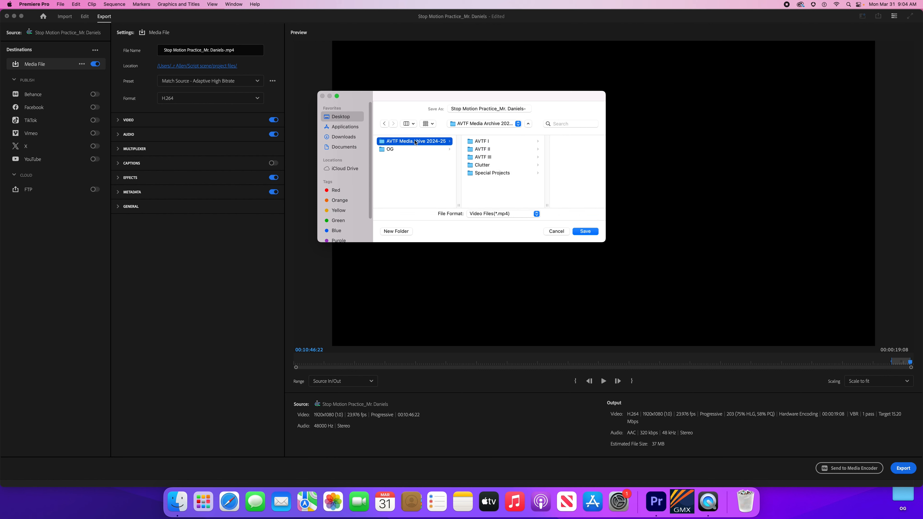
{"action": "left_click", "coordinate": [484, 142]}
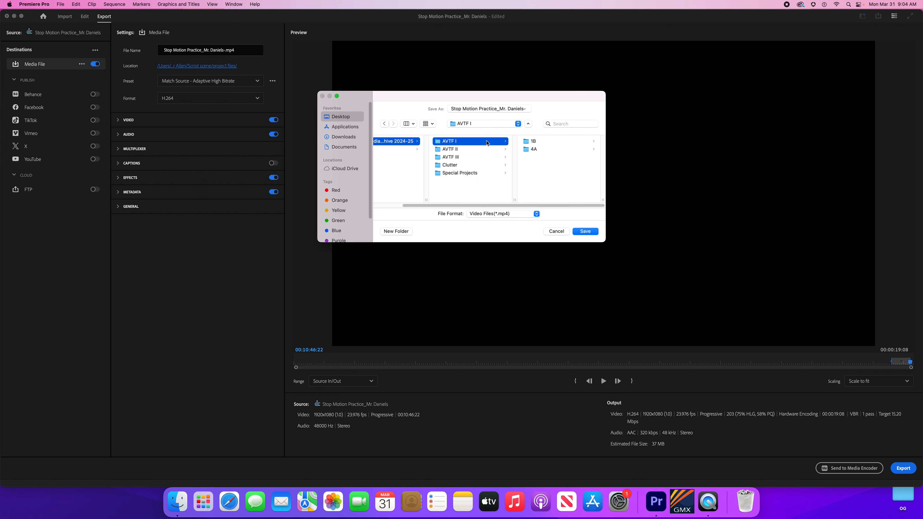
{"action": "left_click", "coordinate": [543, 142]}
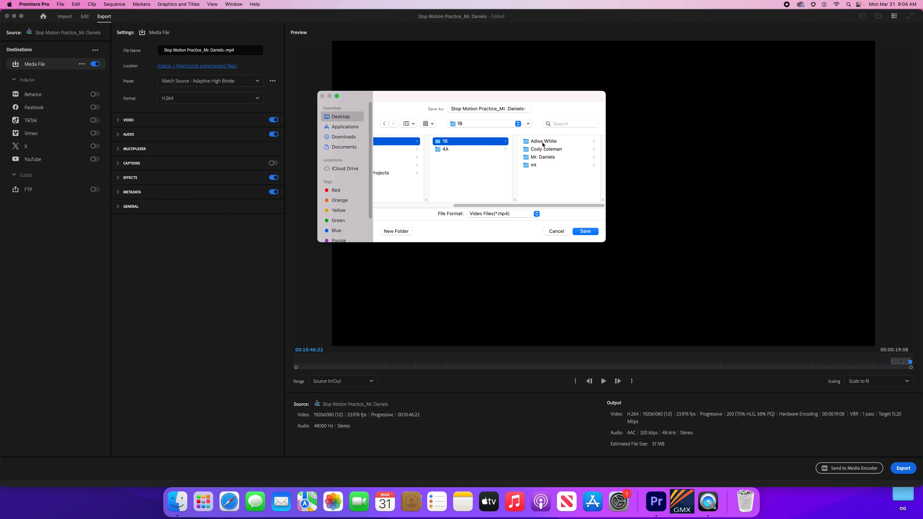
{"action": "left_click", "coordinate": [545, 157]}
{"action": "left_click", "coordinate": [545, 145]}
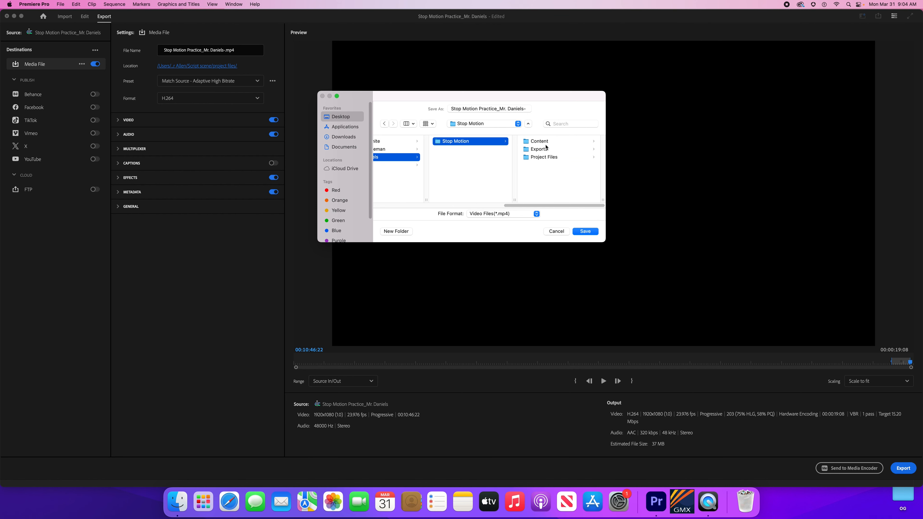
{"action": "left_click", "coordinate": [549, 151]}
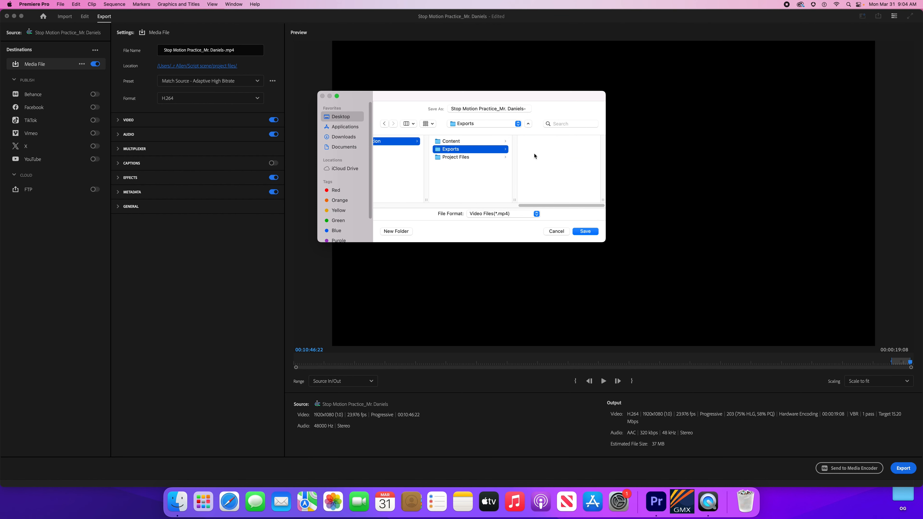
{"action": "left_click", "coordinate": [585, 232]}
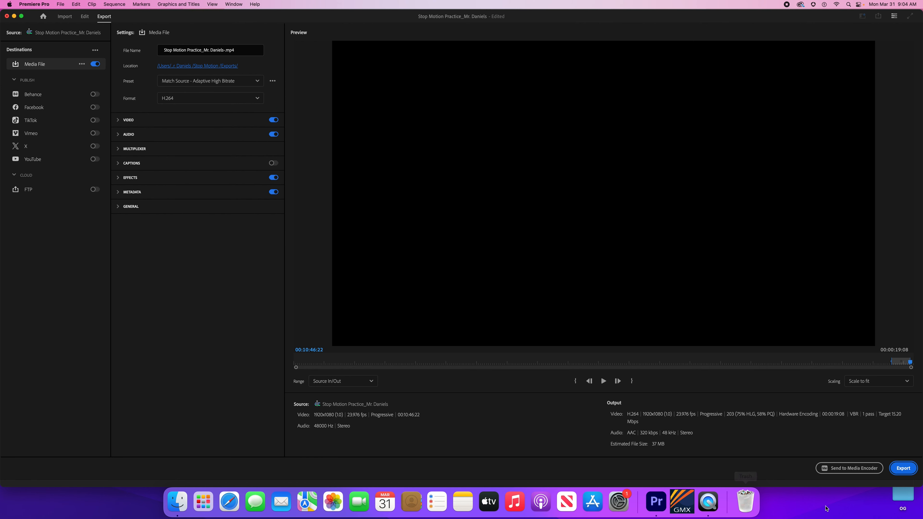
Step: Export the MP4 and, once it finishes, bring up a Finder window
{"action": "left_click", "coordinate": [904, 472]}
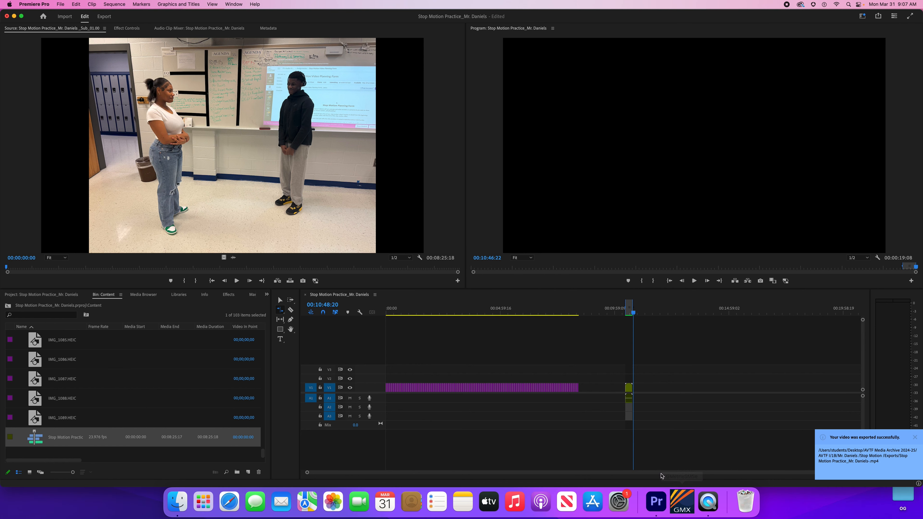
{"action": "left_click", "coordinate": [177, 507]}
Step: Quick Look the exported 29.7 MB MP4 in the Exports folder, then close the preview
{"action": "left_click", "coordinate": [222, 114]}
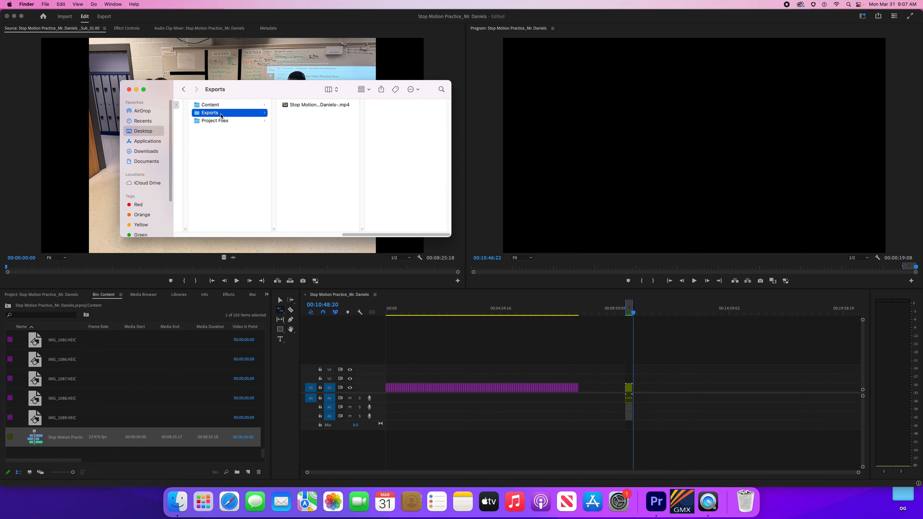
{"action": "left_click", "coordinate": [314, 105]}
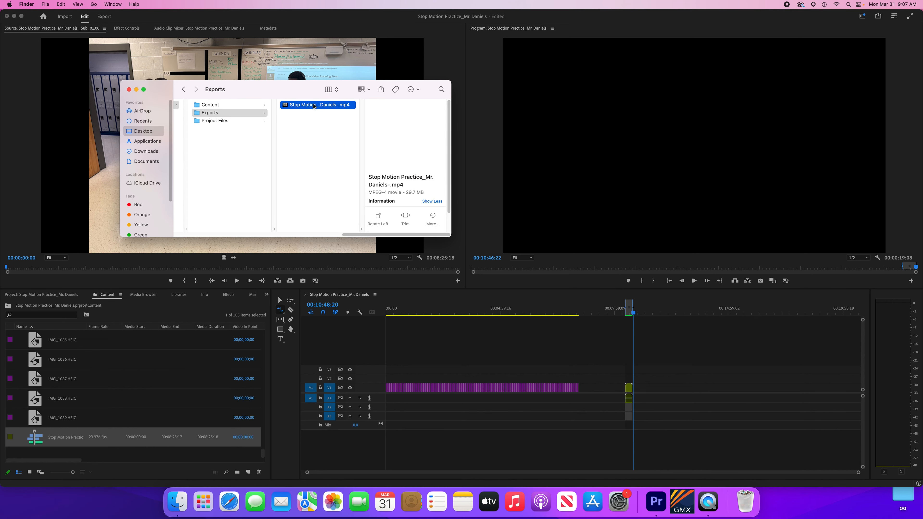
{"action": "key", "text": "space"}
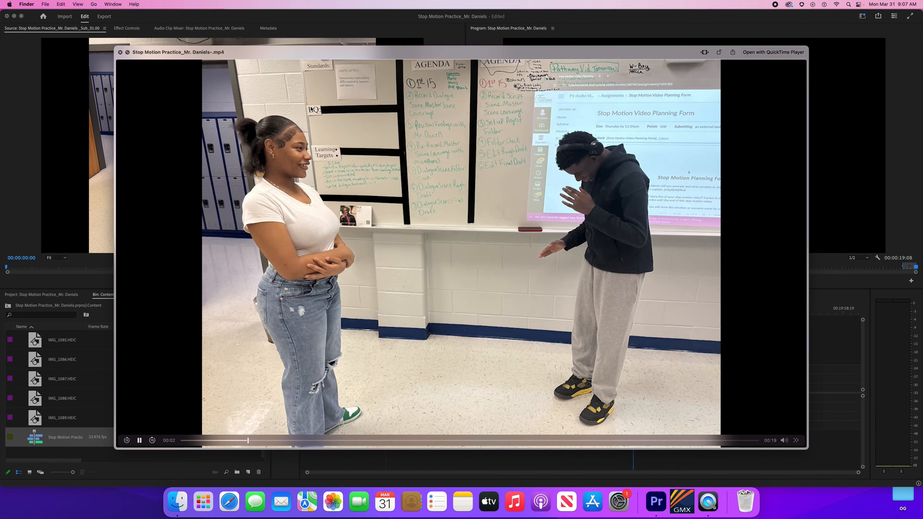
{"action": "key", "text": "space"}
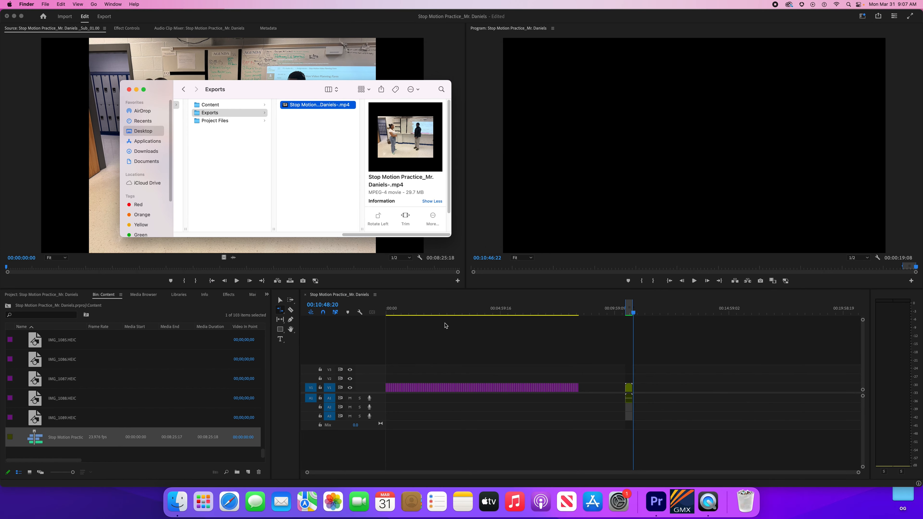